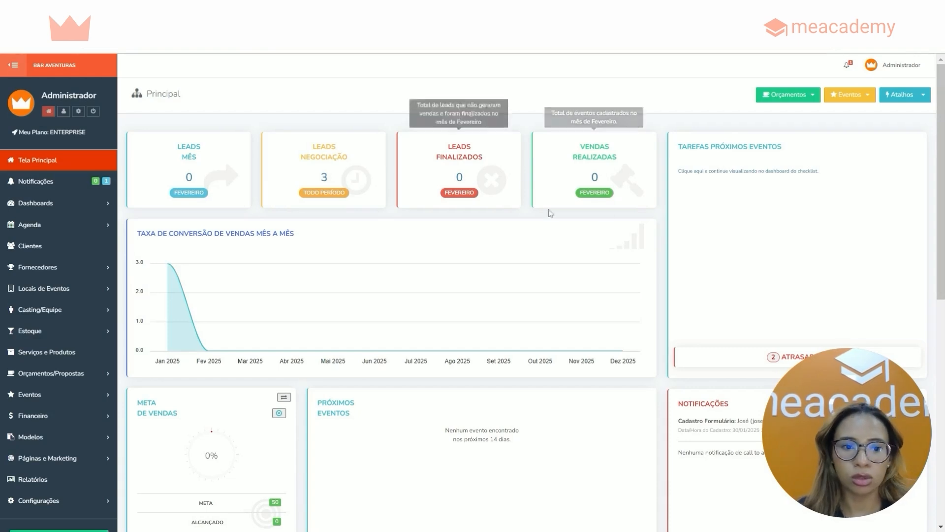
Open the financial movements page (Movimentações) of the Financeiro module
{"action": "scroll", "coordinate": [941, 83], "scroll_direction": "down", "scroll_amount": 2}
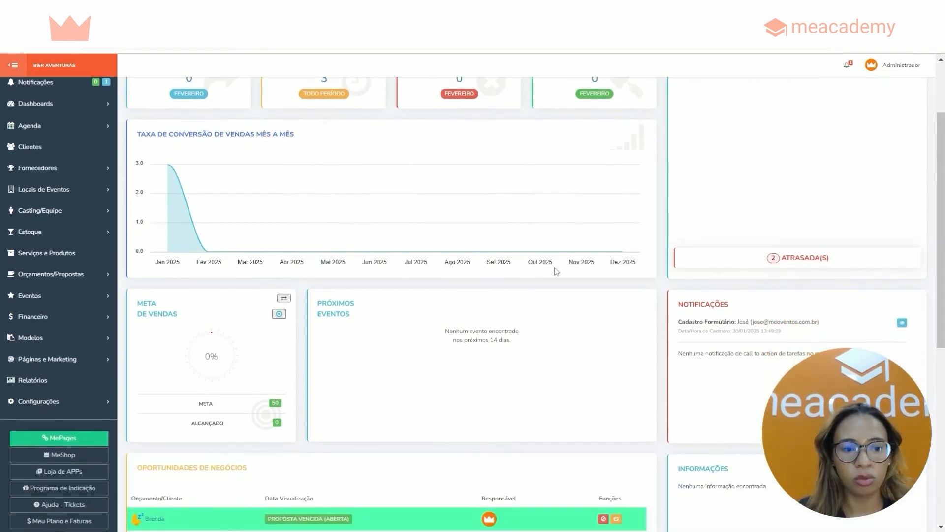
{"action": "left_click", "coordinate": [96, 322]}
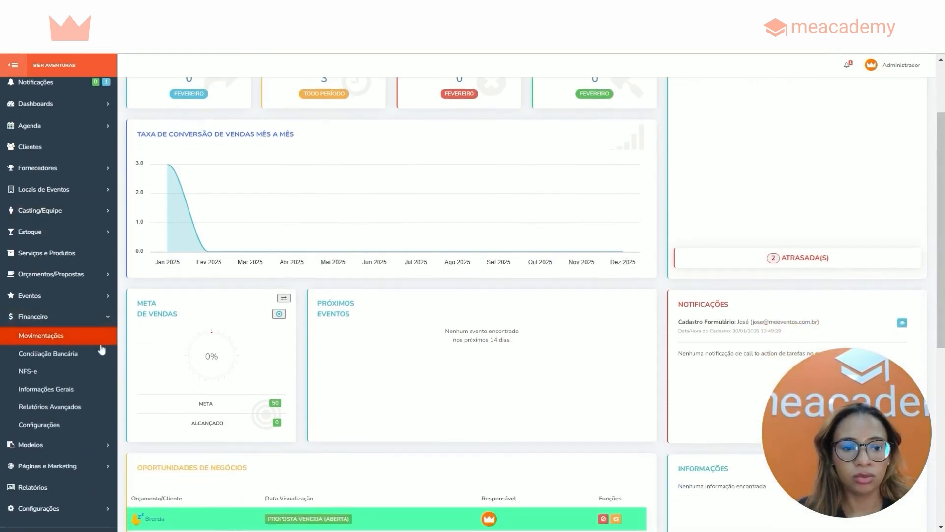
{"action": "left_click", "coordinate": [96, 339]}
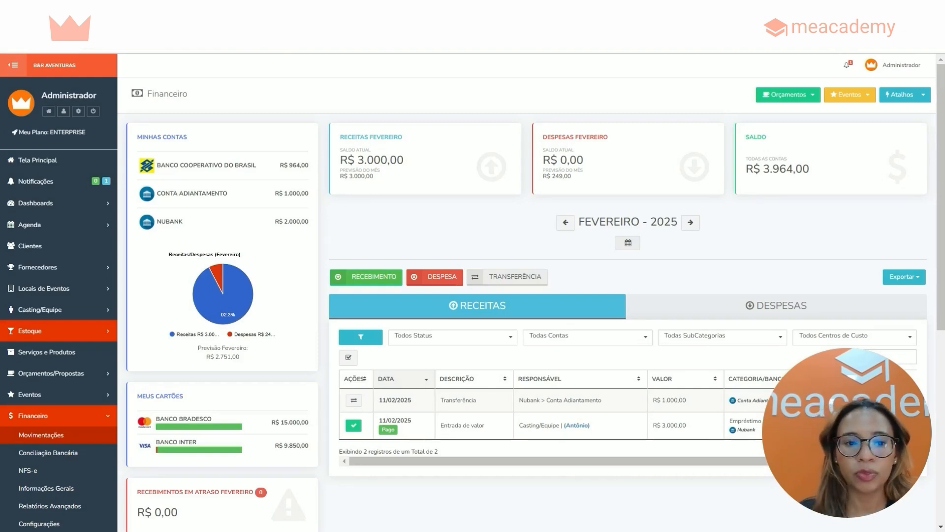
Review the bank accounts and their balances in the Minhas Contas card
{"action": "scroll", "coordinate": [527, 296], "scroll_direction": "down", "scroll_amount": 1}
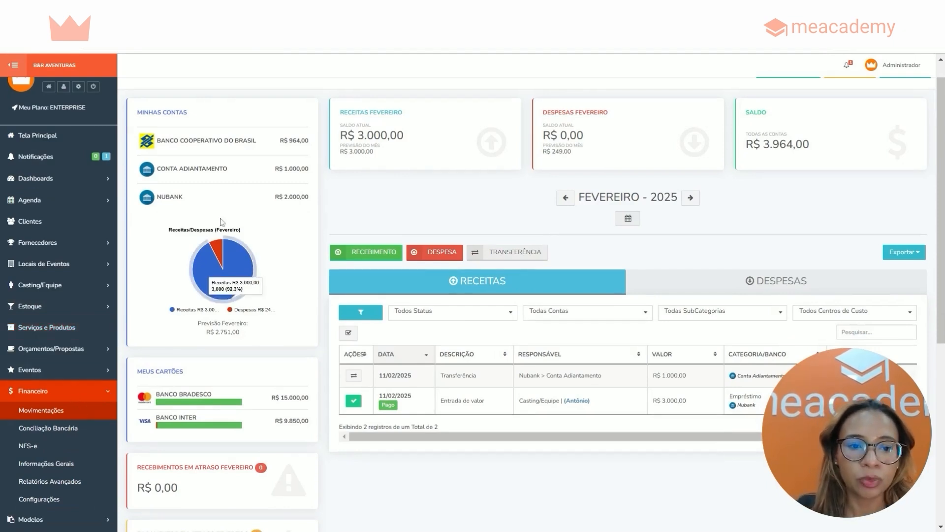
{"action": "left_click_drag", "start_coordinate": [137, 115], "coordinate": [196, 115]}
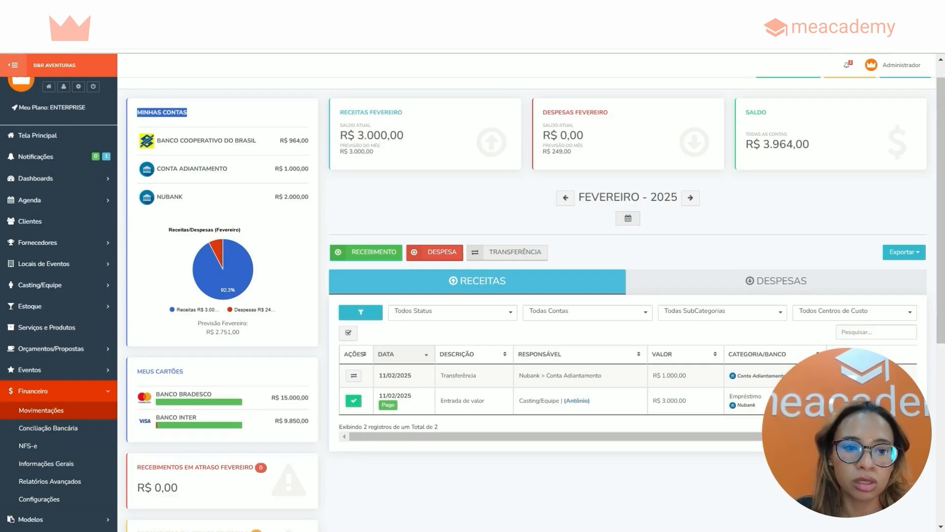
{"action": "left_click_drag", "start_coordinate": [162, 142], "coordinate": [311, 143]}
{"action": "left_click", "coordinate": [295, 164]}
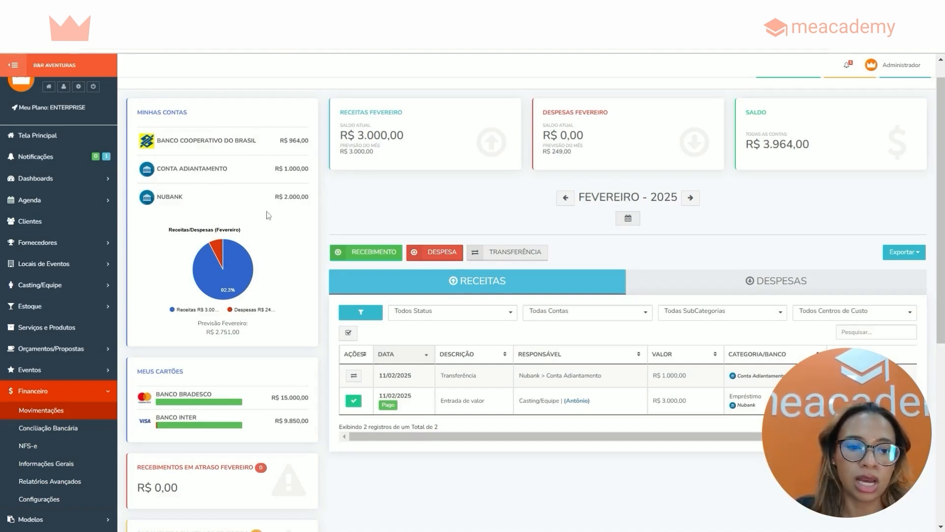
{"action": "scroll", "coordinate": [940, 111], "scroll_direction": "down", "scroll_amount": 3}
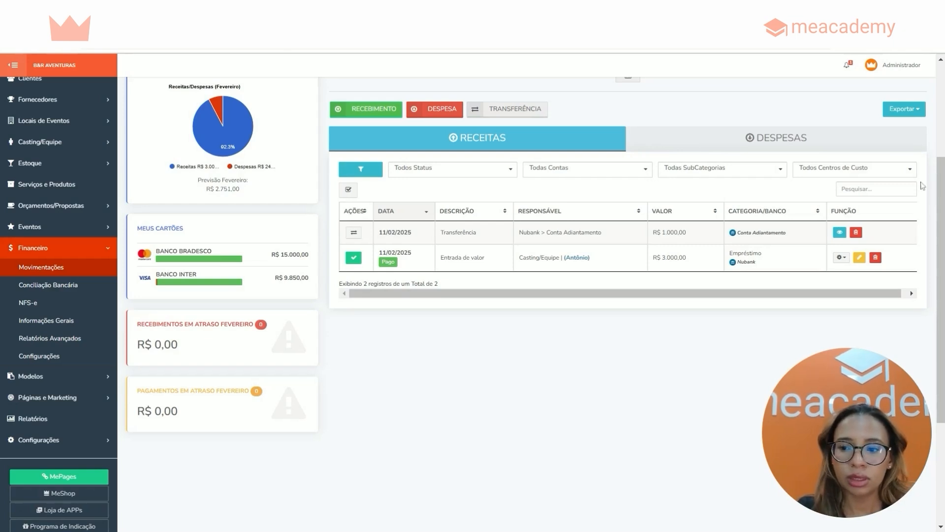
Examine the cards for overdue receipts and overdue payments of February
{"action": "scroll", "coordinate": [932, 224], "scroll_direction": "down", "scroll_amount": 2}
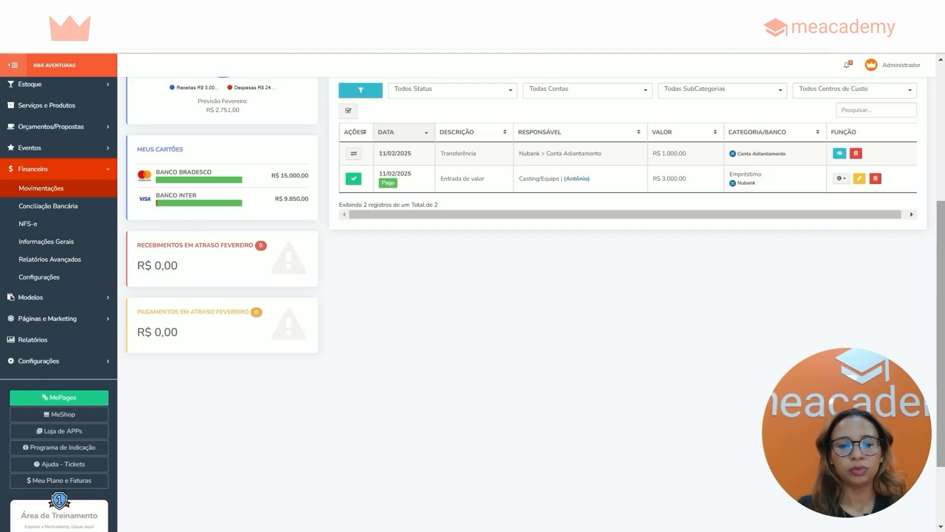
{"action": "left_click_drag", "start_coordinate": [235, 245], "coordinate": [187, 264]}
{"action": "left_click", "coordinate": [188, 264]}
{"action": "left_click_drag", "start_coordinate": [135, 313], "coordinate": [242, 322]}
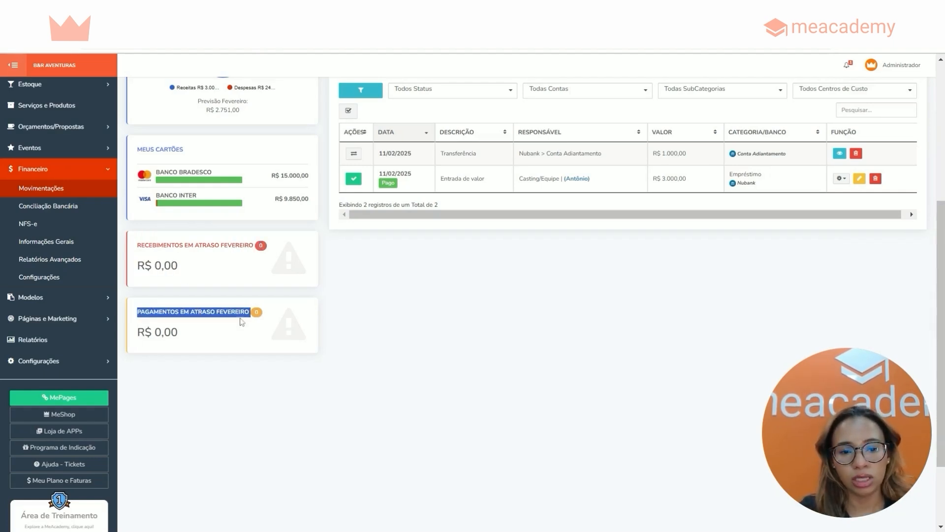
{"action": "left_click", "coordinate": [213, 325]}
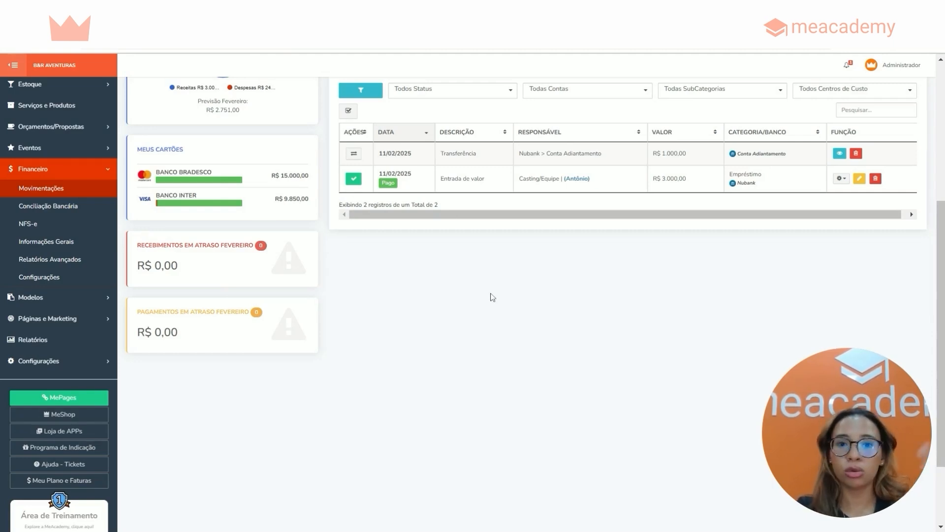
Show the movements of January 2025 and check the month on the overdue receipts and overdue payments cards
{"action": "scroll", "coordinate": [633, 179], "scroll_direction": "up", "scroll_amount": 3}
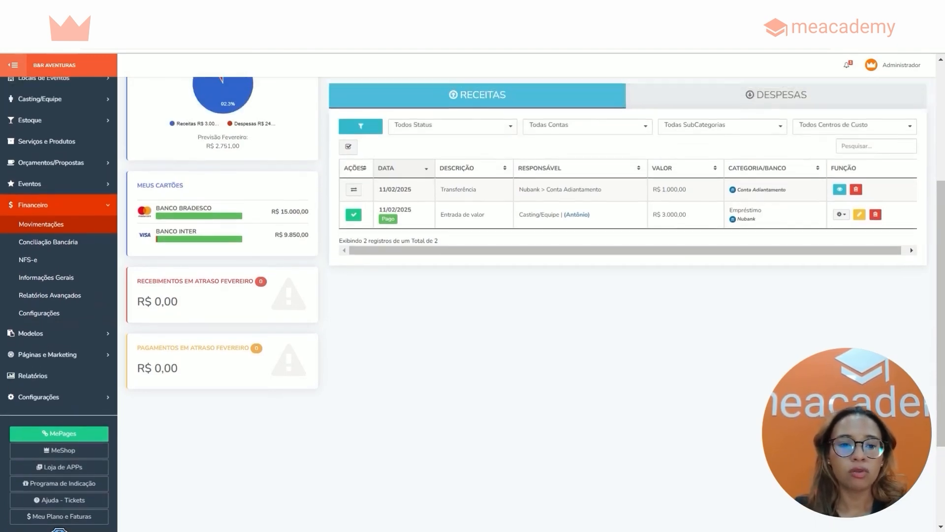
{"action": "scroll", "coordinate": [632, 179], "scroll_direction": "up", "scroll_amount": 2}
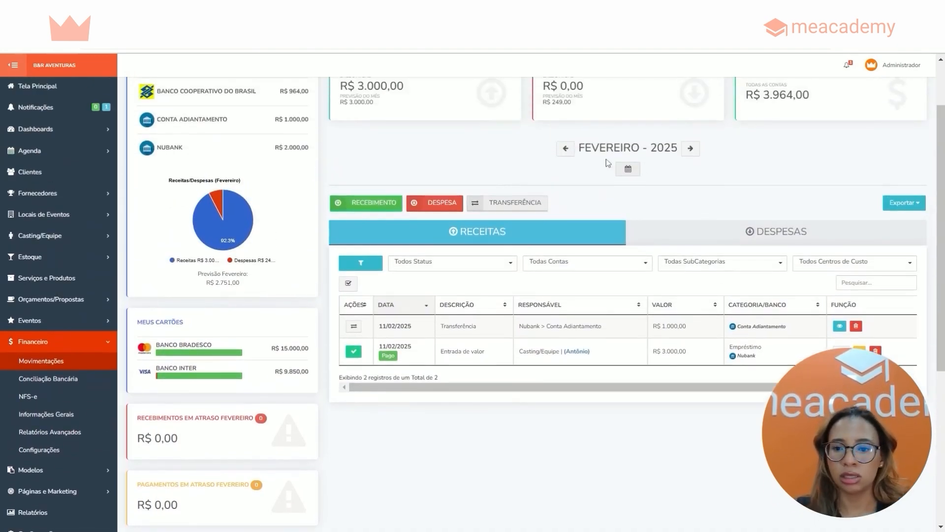
{"action": "left_click", "coordinate": [567, 149]}
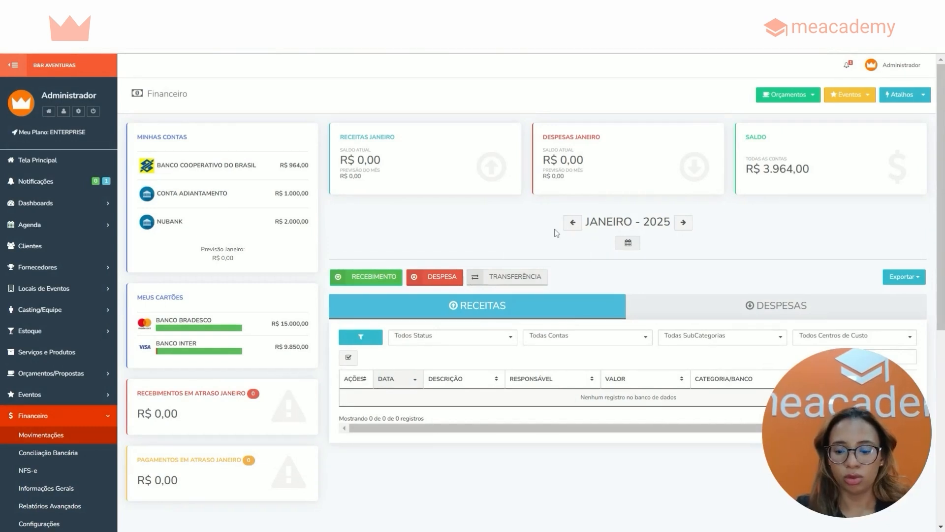
{"action": "scroll", "coordinate": [509, 257], "scroll_direction": "down", "scroll_amount": 2}
{"action": "scroll", "coordinate": [508, 257], "scroll_direction": "down", "scroll_amount": 2}
{"action": "double_click", "coordinate": [234, 294]}
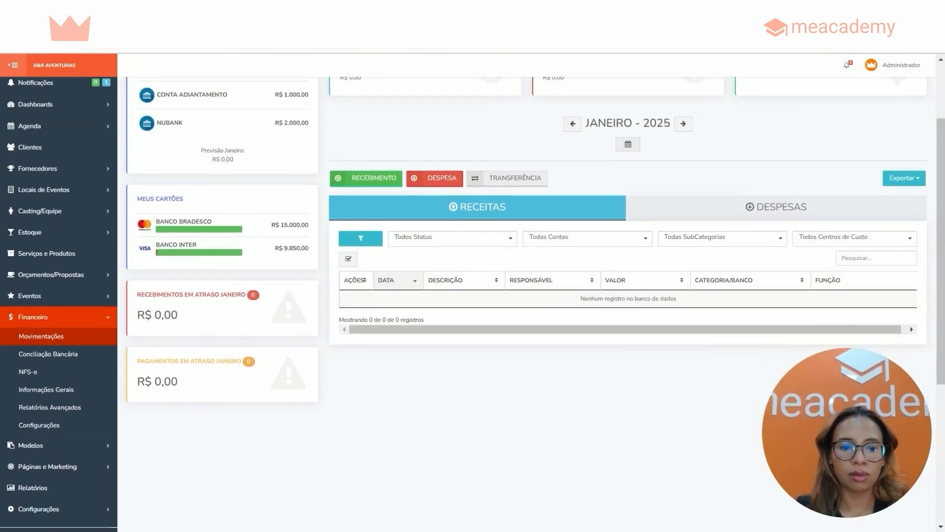
{"action": "double_click", "coordinate": [230, 360]}
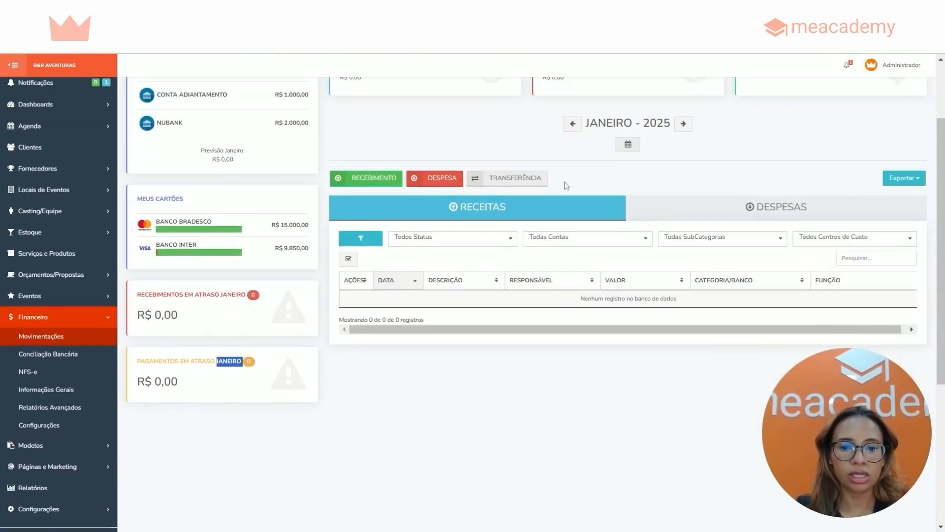
Change the displayed period to November 2024
{"action": "left_click", "coordinate": [572, 123]}
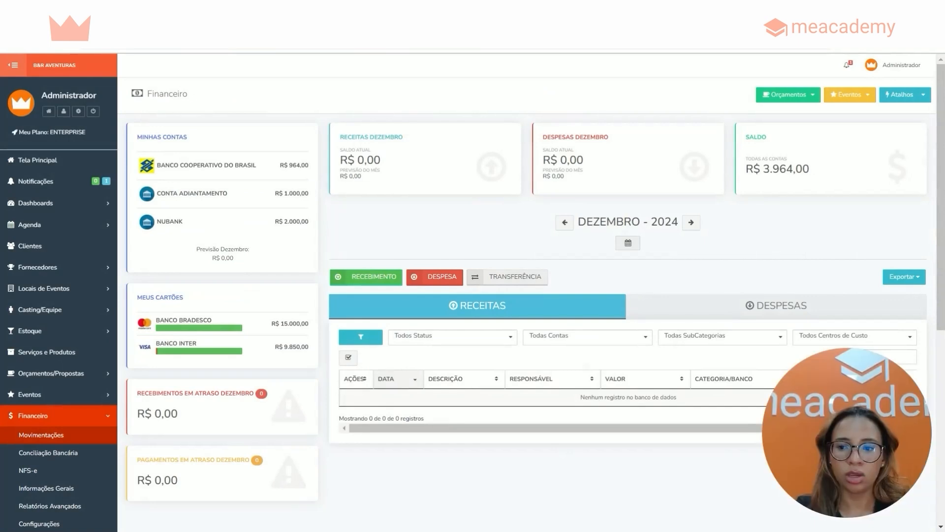
{"action": "left_click_drag", "start_coordinate": [940, 108], "coordinate": [939, 134]}
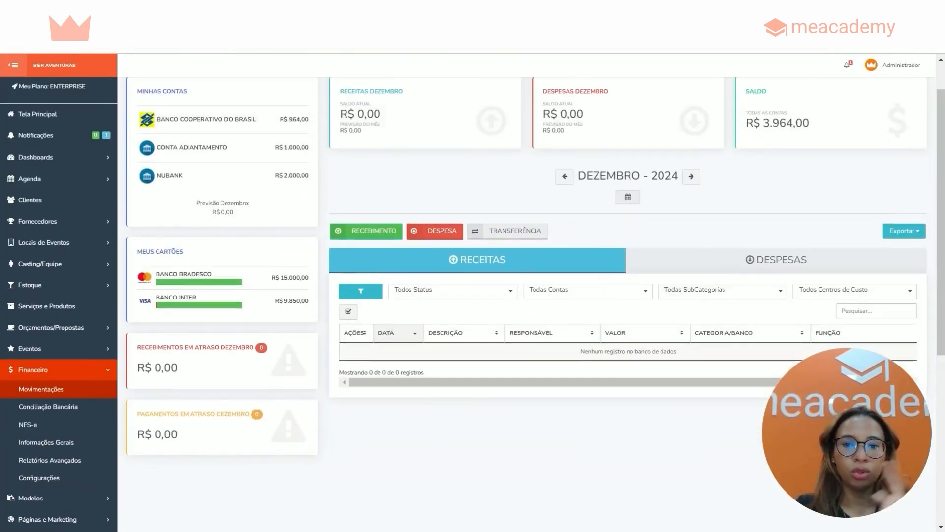
{"action": "left_click", "coordinate": [630, 203]}
{"action": "left_click", "coordinate": [682, 298]}
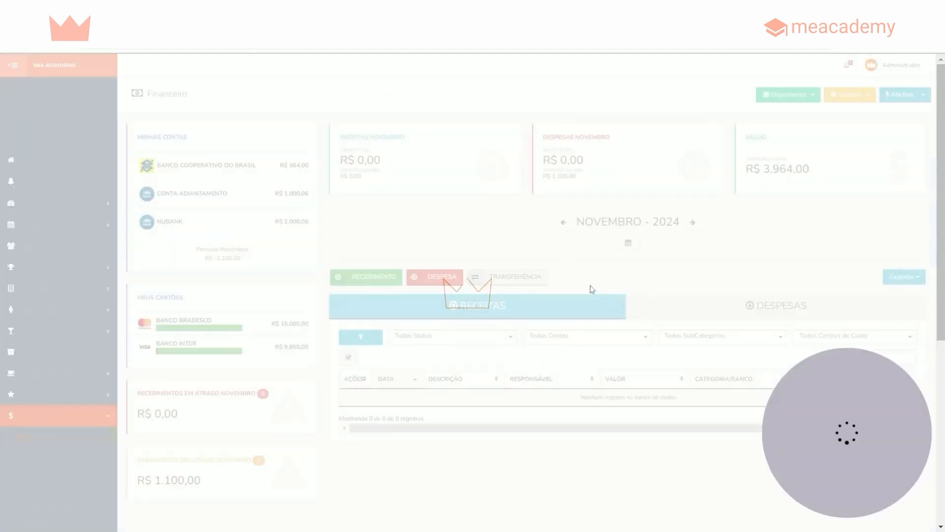
Compare November's overdue payments total with the listed expenses, and view the TESTE BANDA payment confirmation without confirming it
{"action": "scroll", "coordinate": [628, 292], "scroll_direction": "down", "scroll_amount": 3}
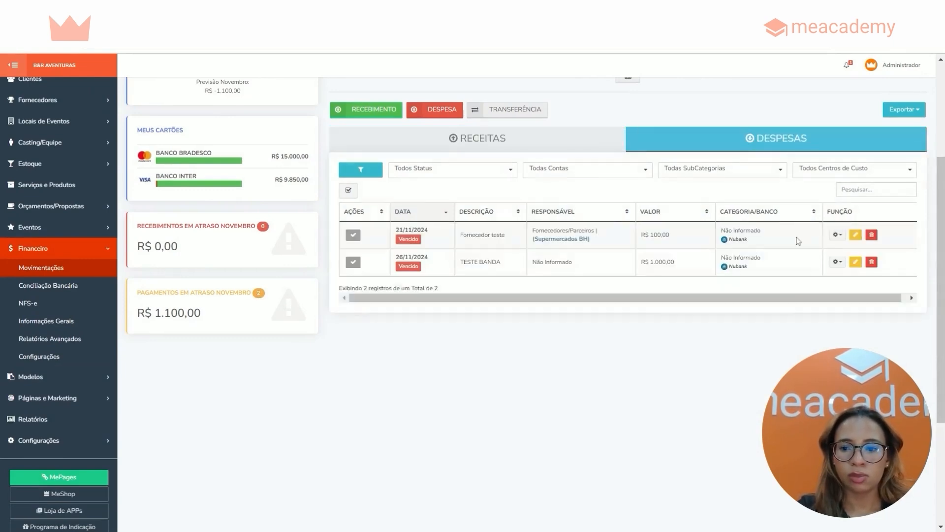
{"action": "left_click_drag", "start_coordinate": [154, 313], "coordinate": [213, 316]}
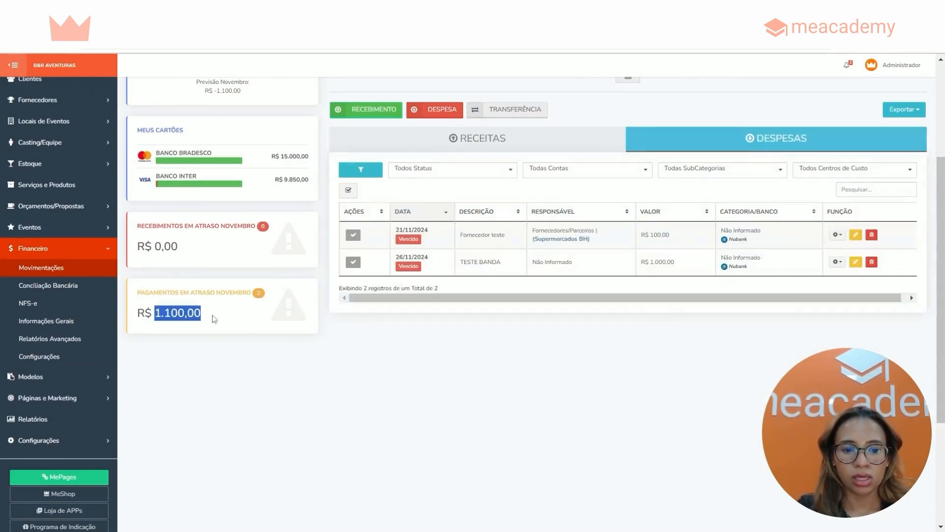
{"action": "left_click_drag", "start_coordinate": [646, 262], "coordinate": [677, 246]}
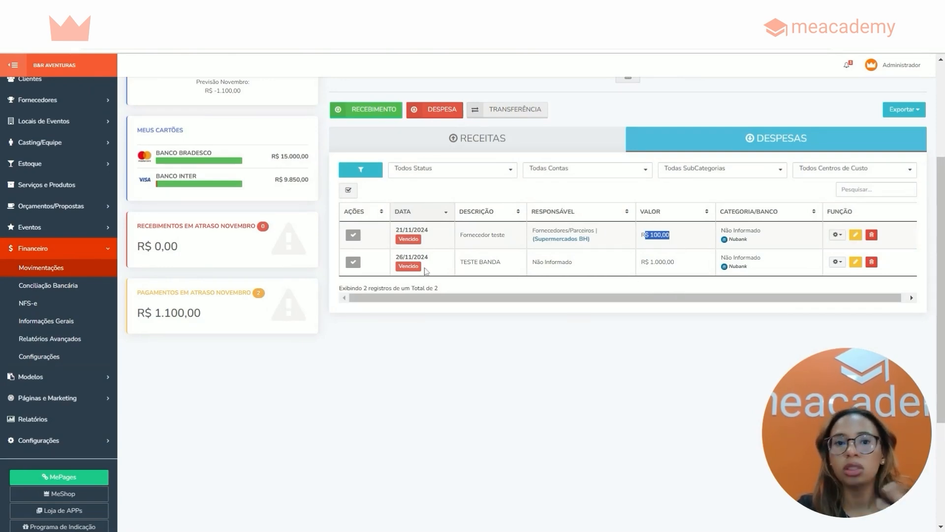
{"action": "left_click", "coordinate": [355, 264]}
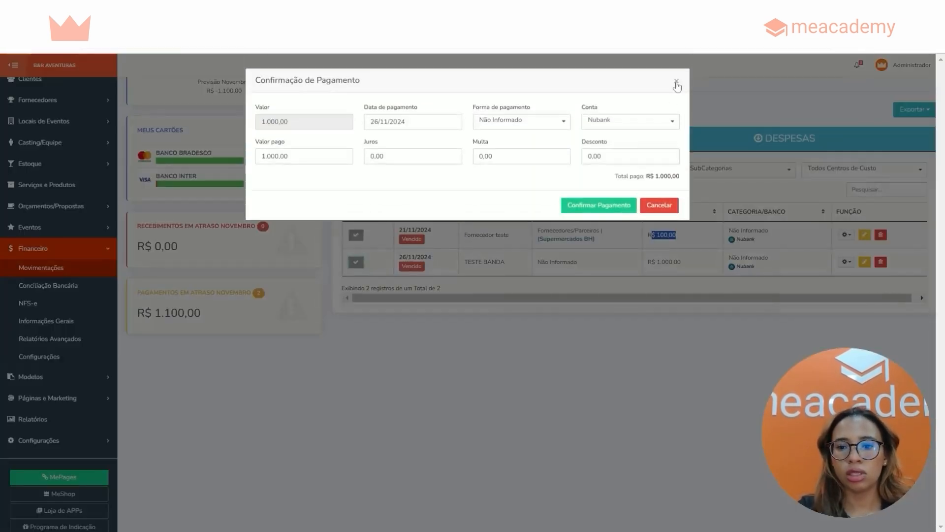
{"action": "left_click", "coordinate": [677, 81]}
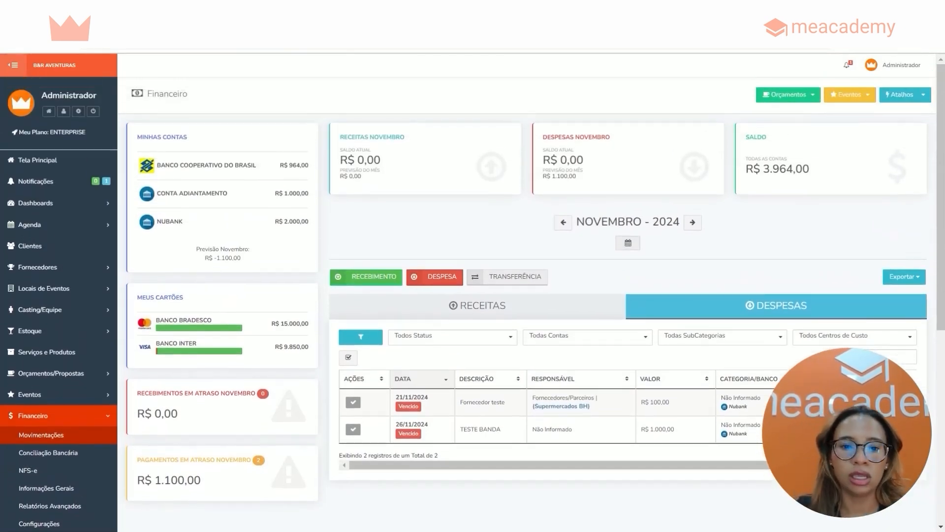
Set the displayed period back to January 2025
{"action": "left_click_drag", "start_coordinate": [339, 134], "coordinate": [422, 148]}
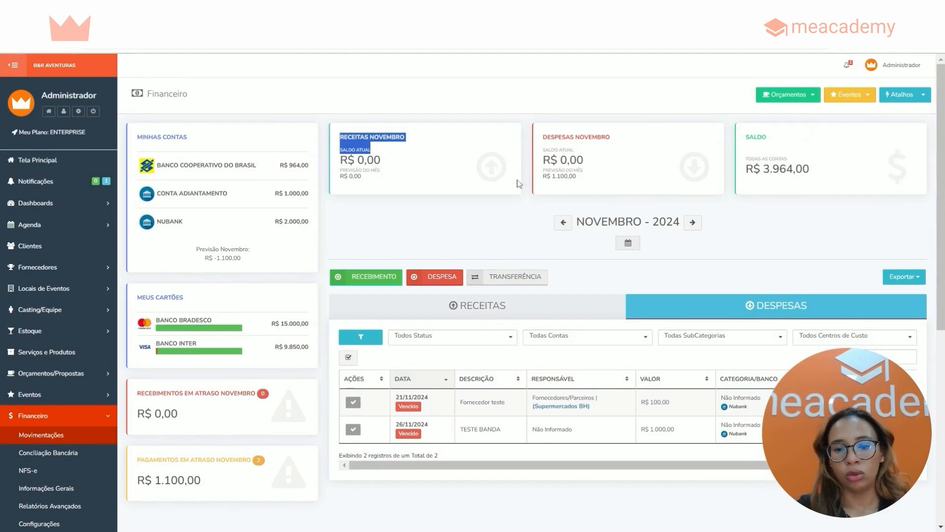
{"action": "left_click", "coordinate": [628, 243]}
{"action": "left_click", "coordinate": [713, 265]}
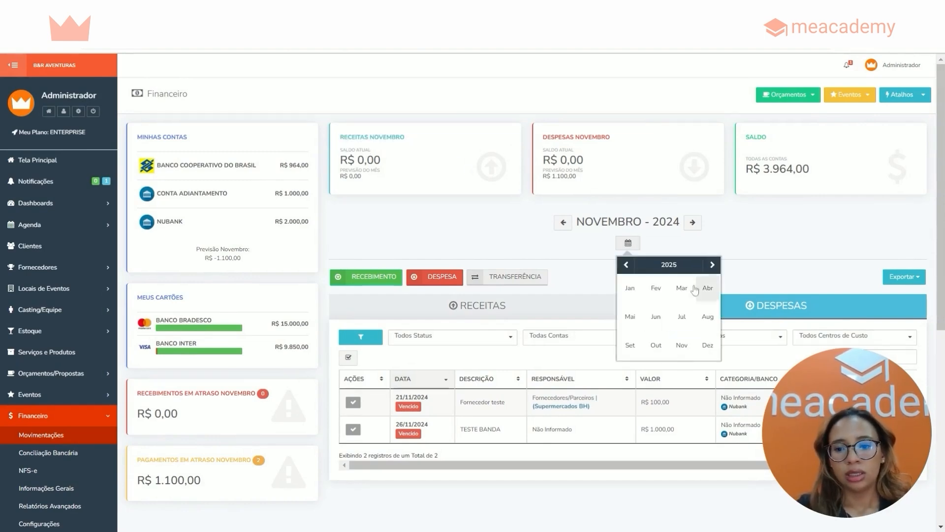
{"action": "left_click", "coordinate": [630, 288]}
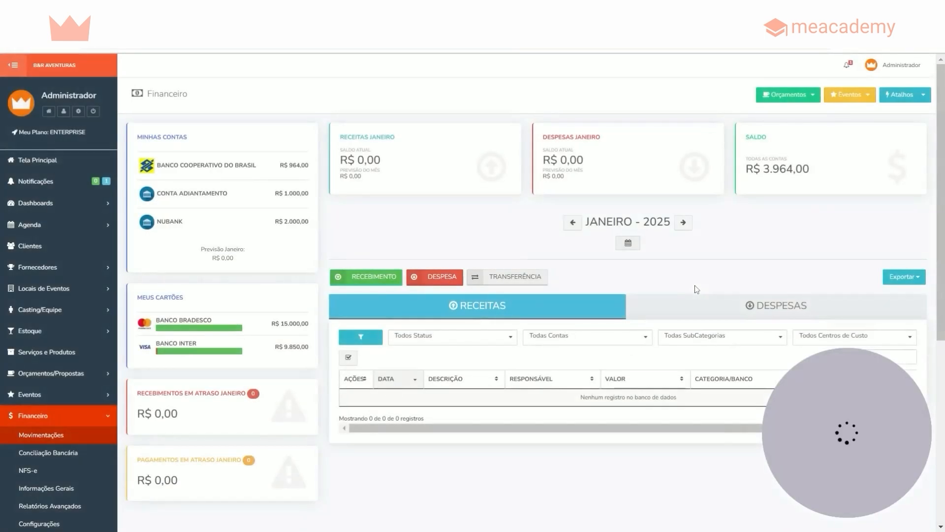
Examine the current balance and the month's forecast in the January income card
{"action": "left_click_drag", "start_coordinate": [339, 139], "coordinate": [398, 144]}
{"action": "left_click", "coordinate": [383, 157]}
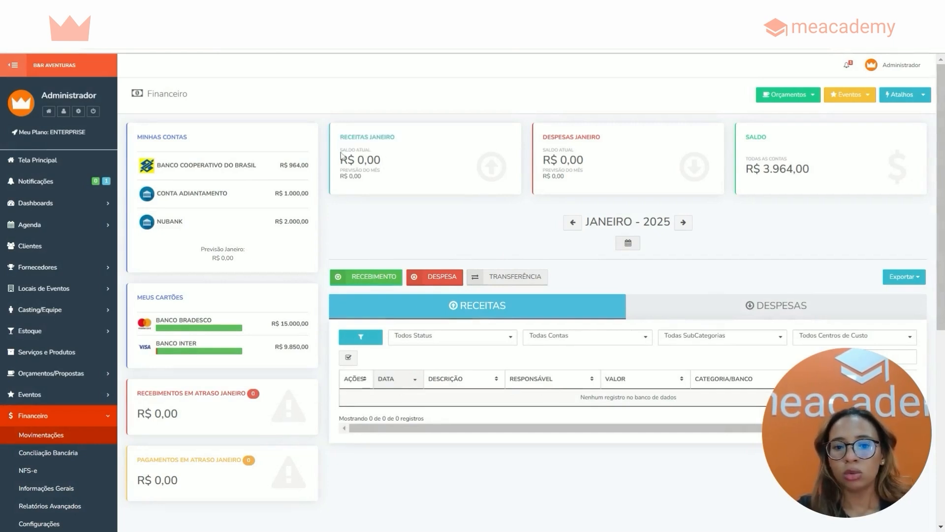
{"action": "mouse_move", "coordinate": [340, 150]}
{"action": "left_mouse_down"}
{"action": "mouse_move", "coordinate": [379, 152]}
{"action": "mouse_move", "coordinate": [340, 161]}
{"action": "left_mouse_up"}
{"action": "left_click", "coordinate": [390, 164]}
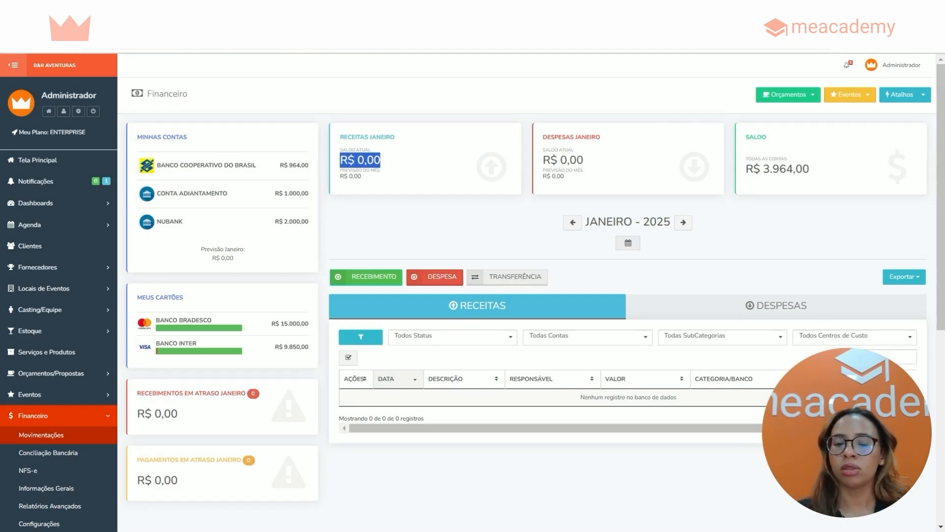
{"action": "left_click_drag", "start_coordinate": [367, 177], "coordinate": [338, 176]}
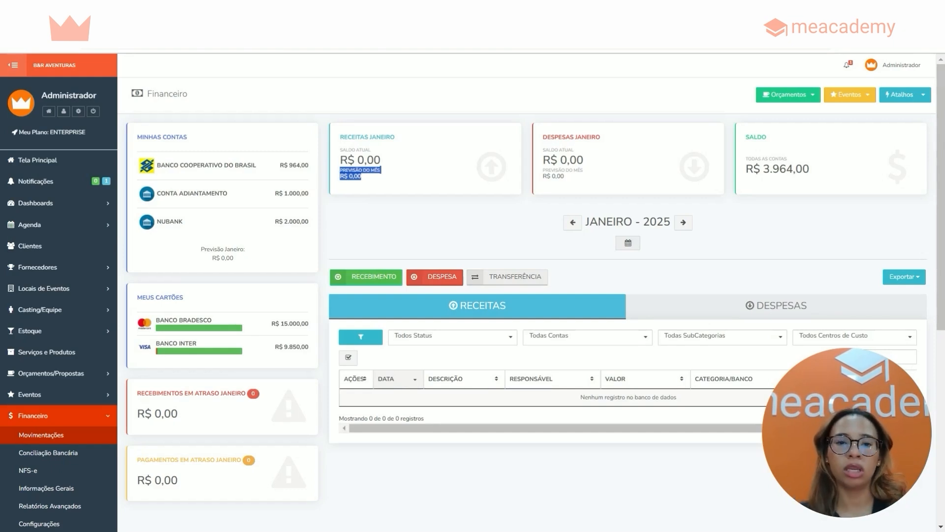
{"action": "left_click", "coordinate": [555, 147]}
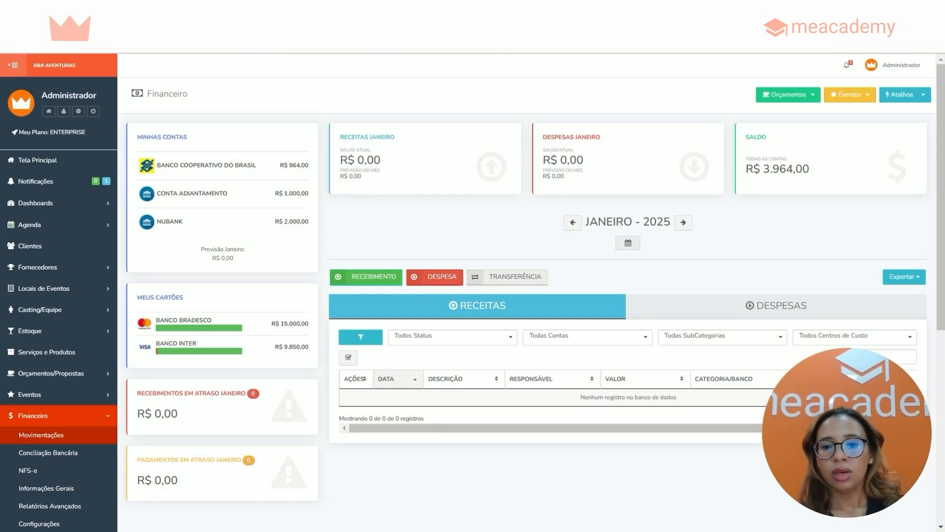
Examine the current balance and the month's forecast in the January expenses card
{"action": "left_click_drag", "start_coordinate": [543, 137], "coordinate": [597, 158]}
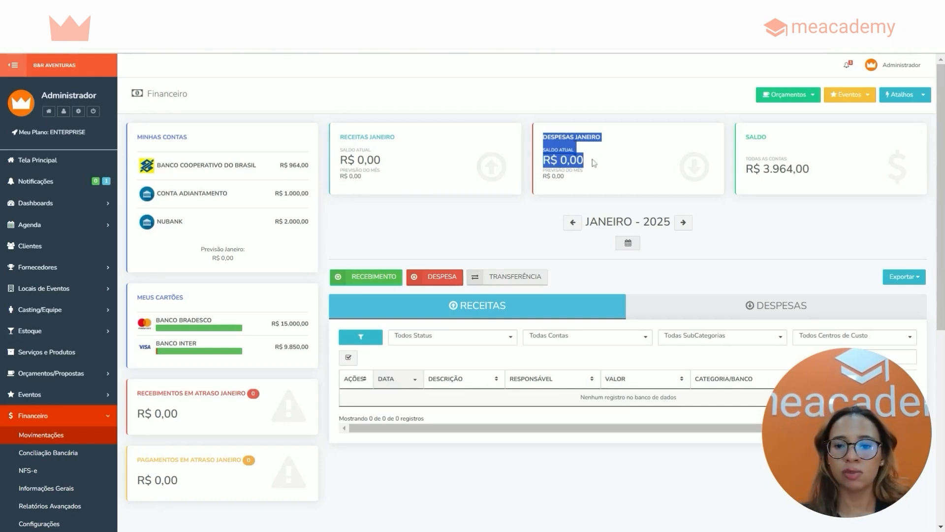
{"action": "left_click", "coordinate": [592, 162]}
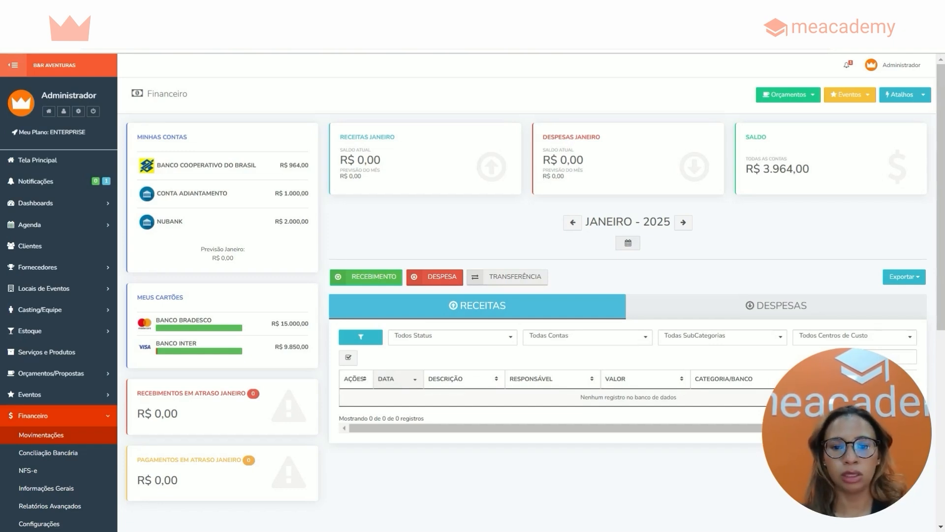
{"action": "left_click_drag", "start_coordinate": [557, 176], "coordinate": [543, 168]}
{"action": "left_click", "coordinate": [558, 176]}
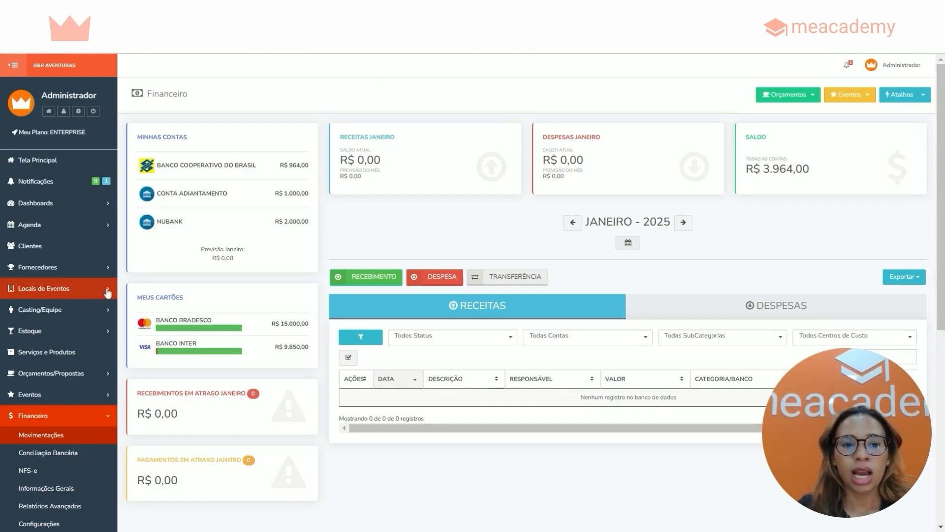
Examine the individual account balances that make up the overall balance of all accounts
{"action": "left_click_drag", "start_coordinate": [280, 165], "coordinate": [311, 169]}
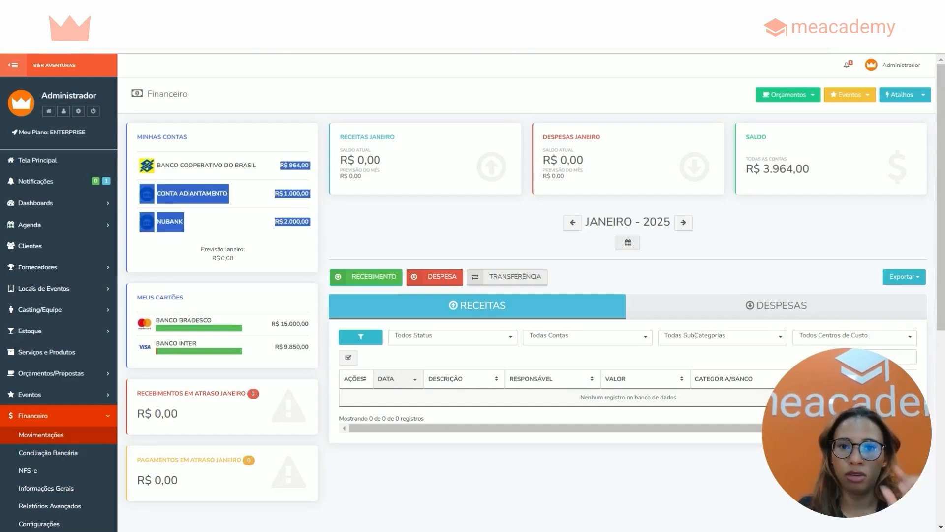
{"action": "left_click", "coordinate": [276, 188]}
{"action": "left_click_drag", "start_coordinate": [169, 201], "coordinate": [306, 194]}
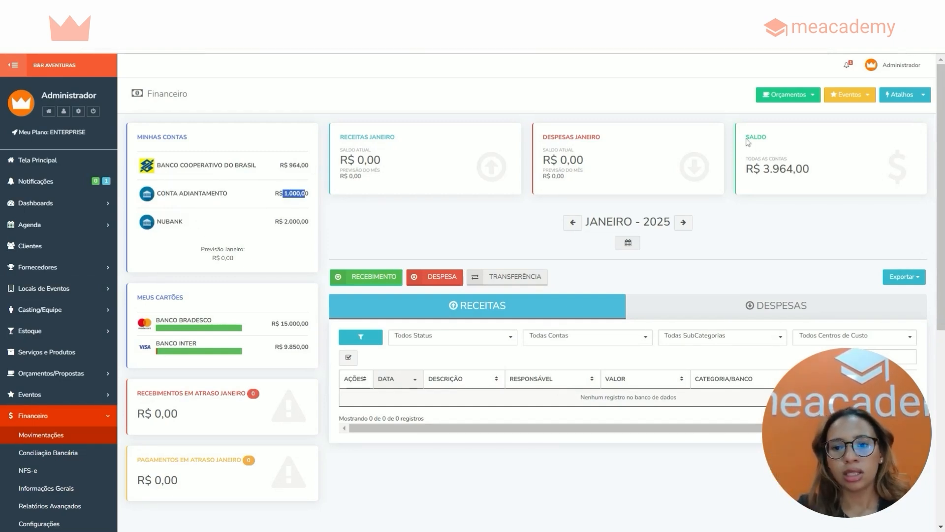
Examine the combined balance of all accounts in the balance card
{"action": "left_click_drag", "start_coordinate": [745, 135], "coordinate": [819, 167]}
{"action": "left_click", "coordinate": [798, 227]}
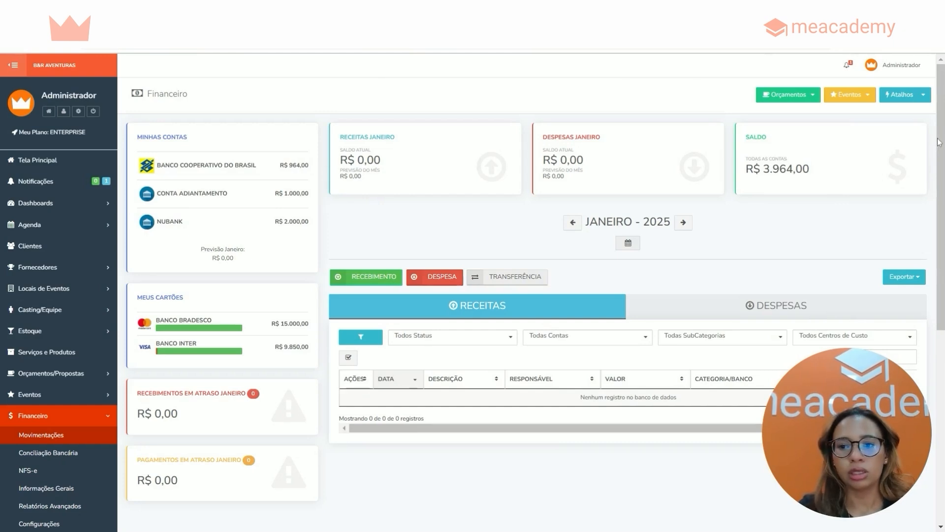
Start a new income entry and examine its payment date and amount fields
{"action": "scroll", "coordinate": [940, 141], "scroll_direction": "down", "scroll_amount": 2}
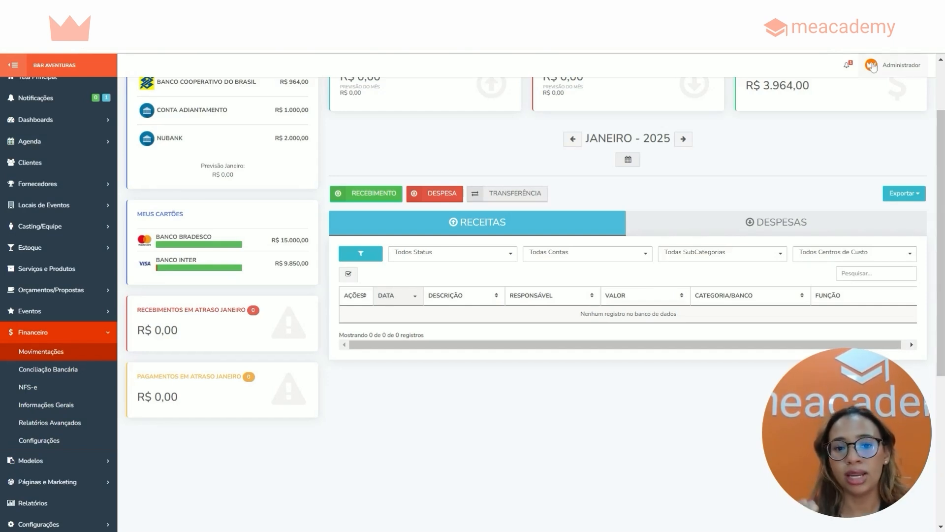
{"action": "left_click", "coordinate": [356, 196]}
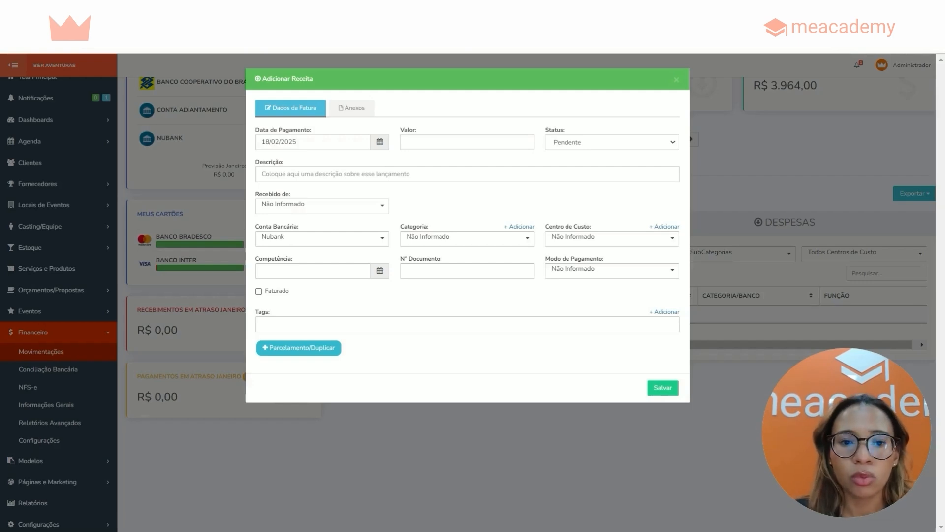
{"action": "left_click_drag", "start_coordinate": [255, 130], "coordinate": [312, 131]}
{"action": "left_click", "coordinate": [291, 142]}
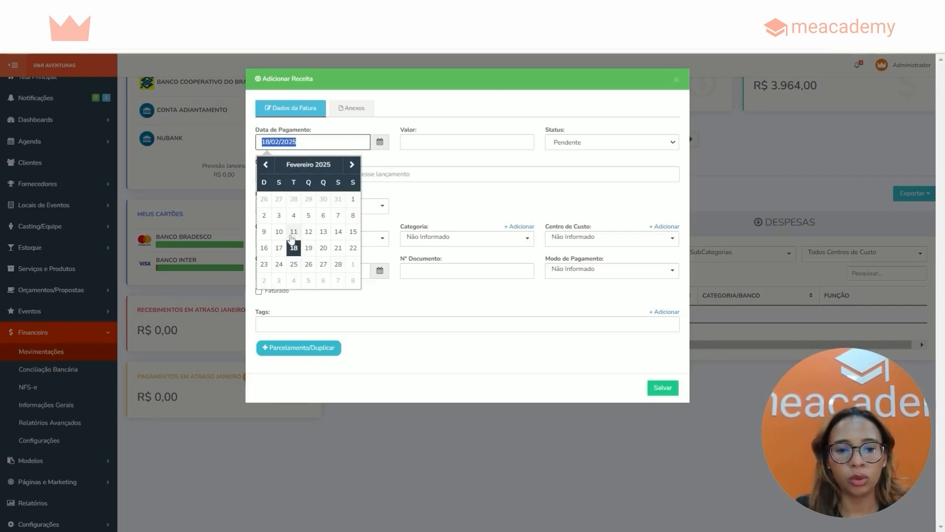
{"action": "left_click", "coordinate": [427, 134]}
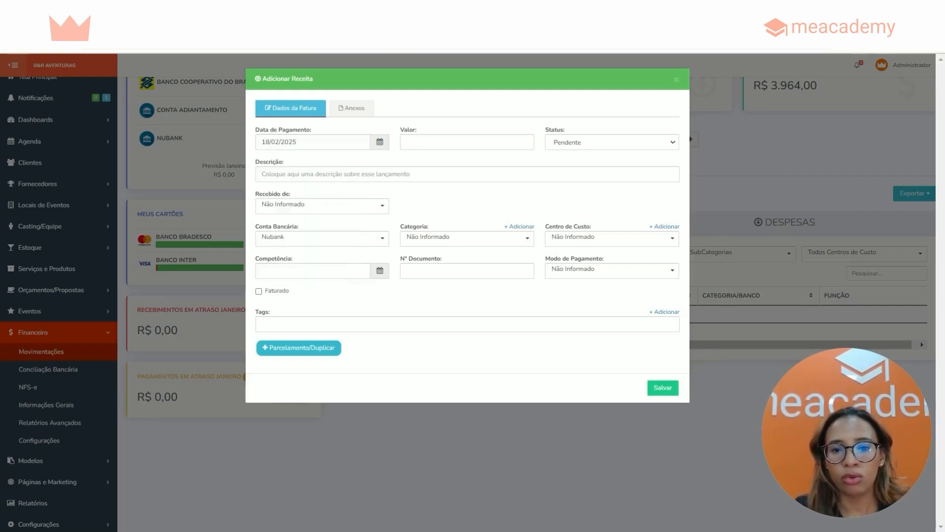
{"action": "left_click_drag", "start_coordinate": [398, 131], "coordinate": [422, 132]}
Try the Pago status on the income entry to reveal its extra fields, and set it back to Pendente
{"action": "left_click_drag", "start_coordinate": [550, 130], "coordinate": [574, 147]}
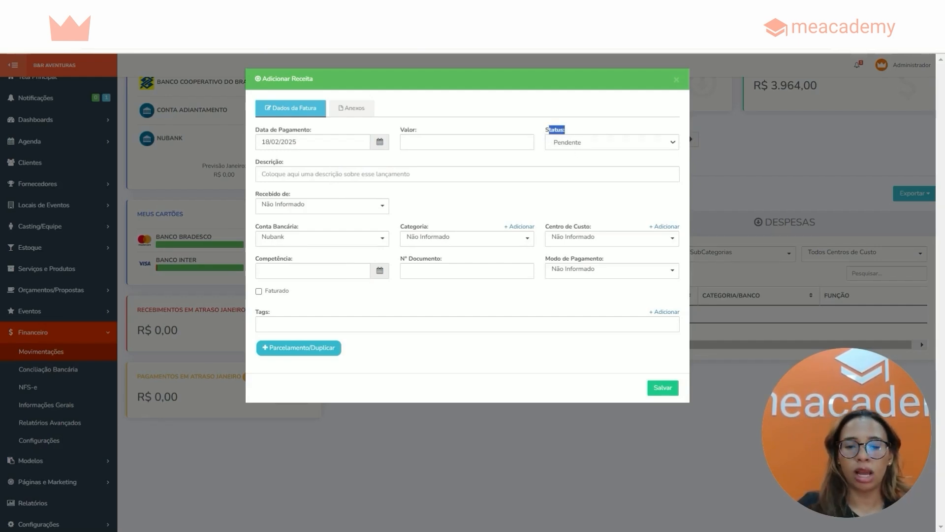
{"action": "left_click", "coordinate": [569, 145]}
{"action": "left_click", "coordinate": [572, 172]}
{"action": "left_click", "coordinate": [561, 142]}
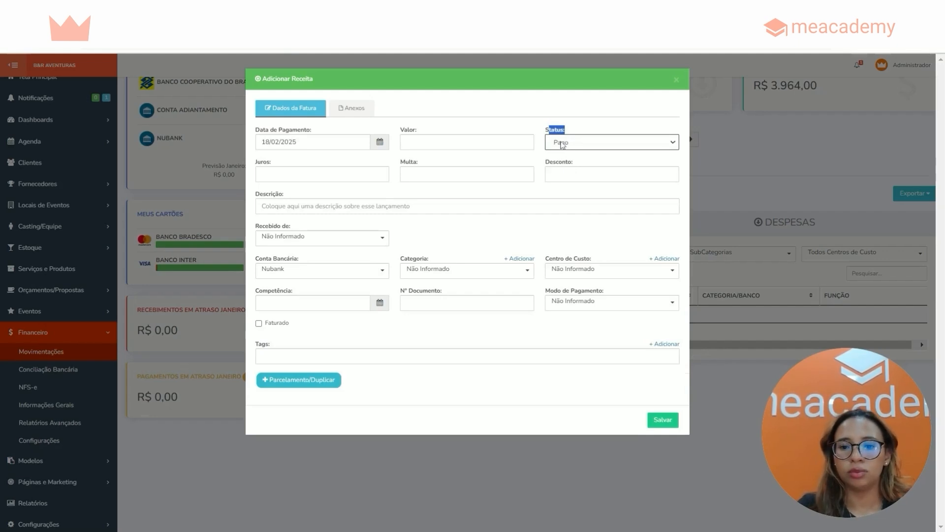
{"action": "left_click", "coordinate": [562, 151]}
Review the income description field, try Clientes and Fornecedores/Parceiros as the payer type, and set it to Casting/Equipe
{"action": "left_click_drag", "start_coordinate": [254, 161], "coordinate": [296, 162]}
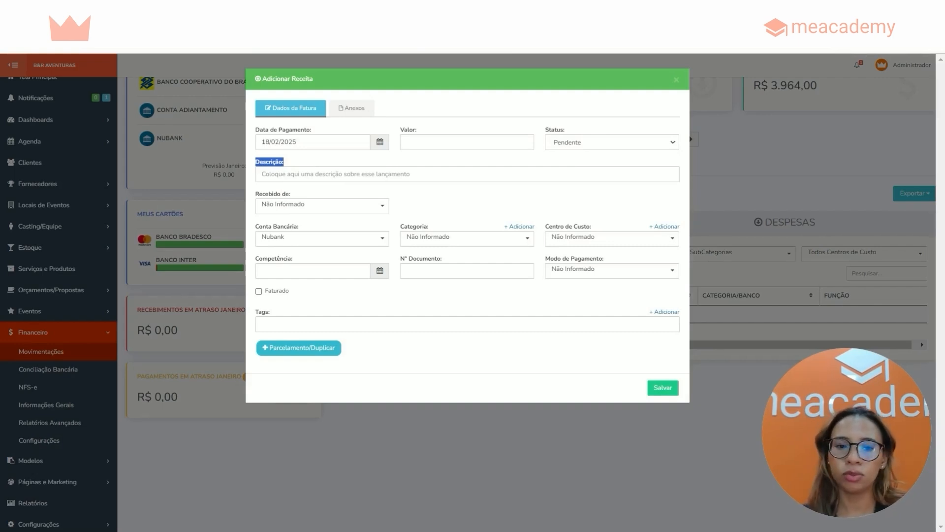
{"action": "left_click", "coordinate": [253, 201]}
{"action": "left_click_drag", "start_coordinate": [252, 200], "coordinate": [291, 194]}
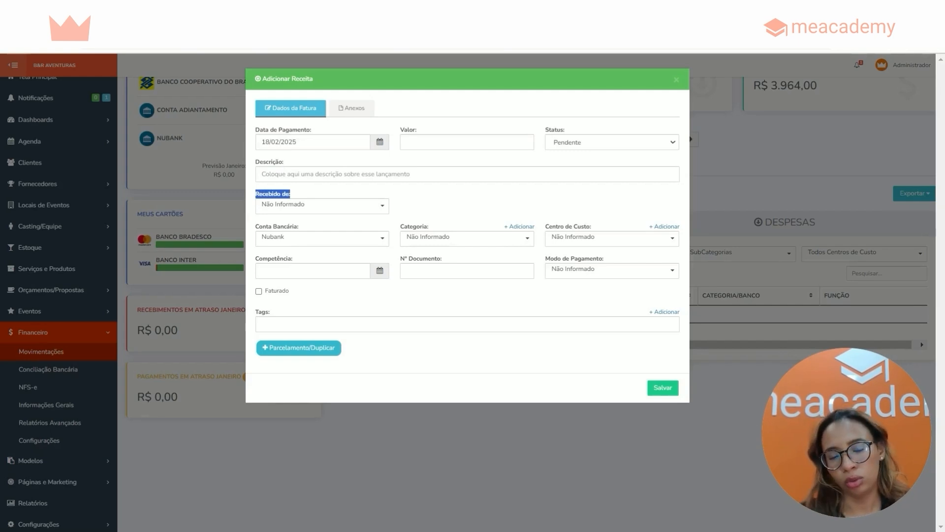
{"action": "left_click", "coordinate": [299, 205]}
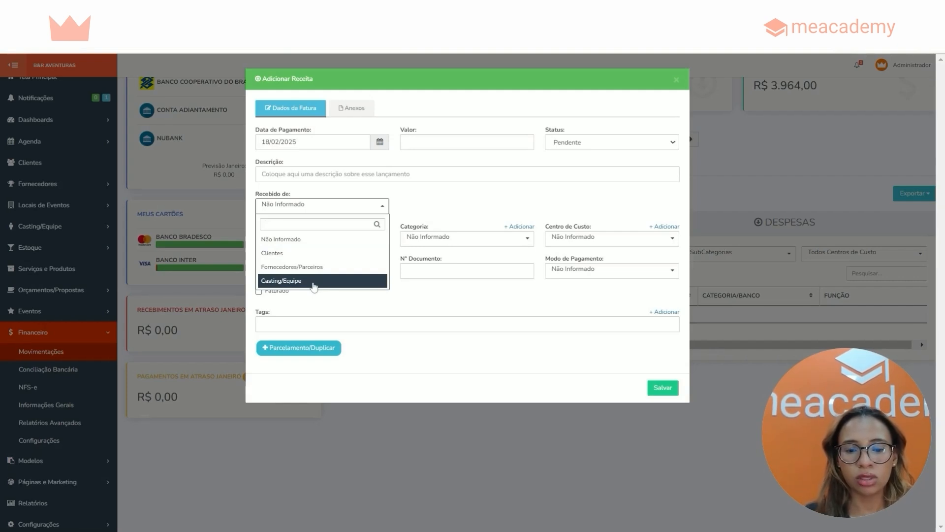
{"action": "left_click", "coordinate": [316, 257]}
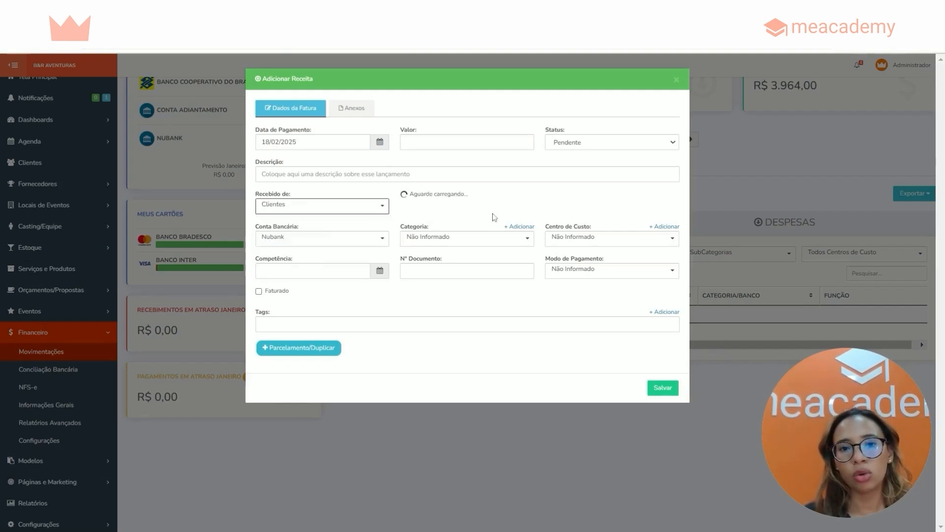
{"action": "left_click", "coordinate": [385, 208]}
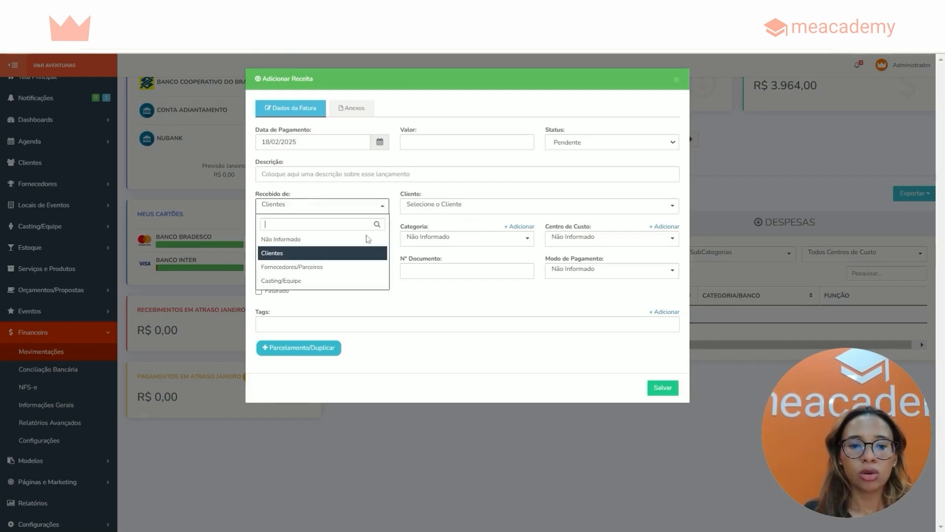
{"action": "left_click", "coordinate": [295, 266]}
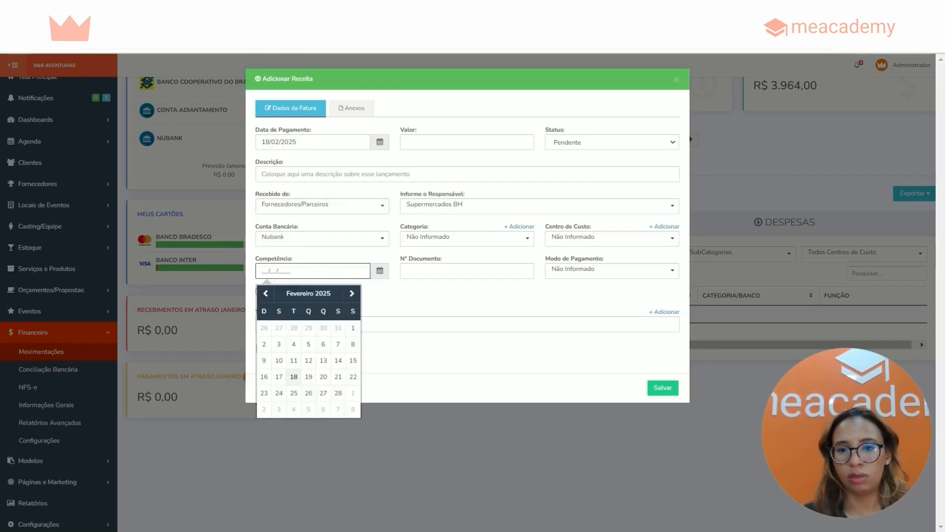
{"action": "left_click", "coordinate": [309, 207]}
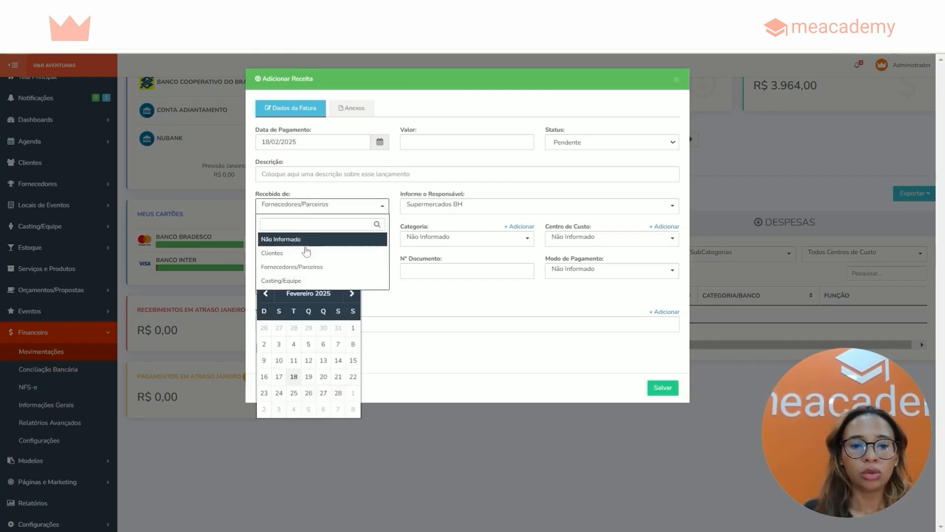
{"action": "left_click", "coordinate": [298, 280]}
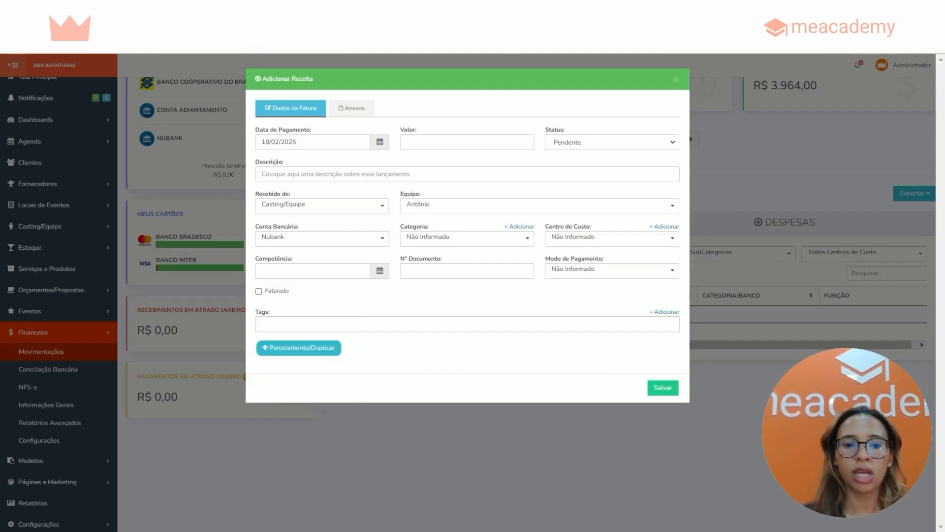
Examine the bank account field and the category and cost centre options of the income entry
{"action": "left_click_drag", "start_coordinate": [255, 226], "coordinate": [302, 227]}
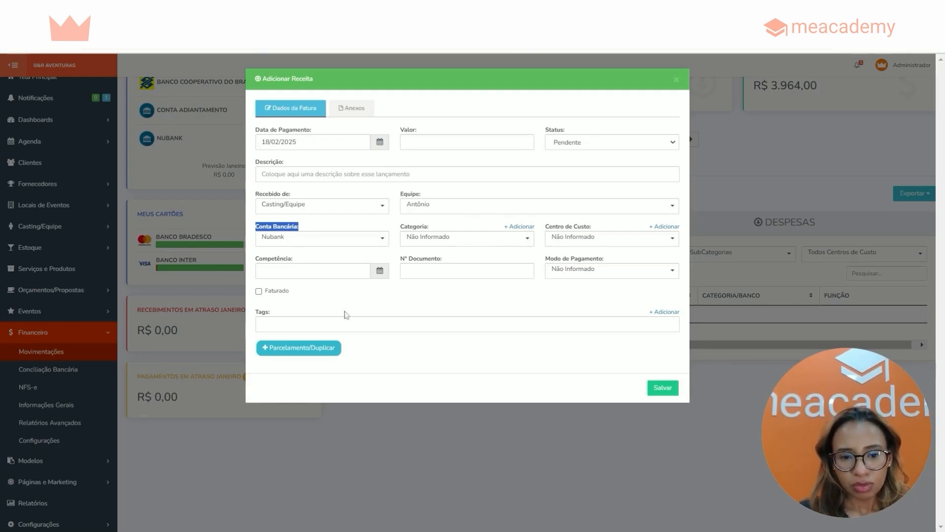
{"action": "left_click_drag", "start_coordinate": [270, 313], "coordinate": [251, 315]}
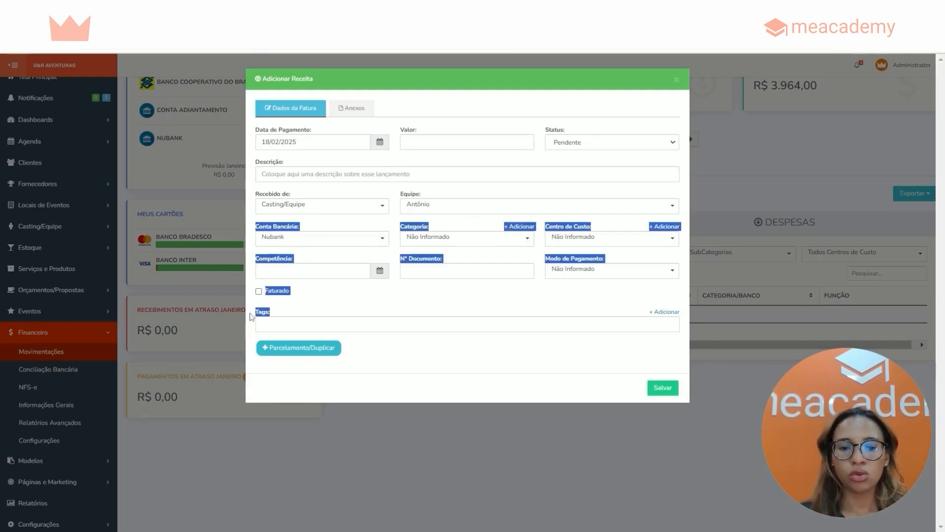
{"action": "left_click", "coordinate": [470, 241]}
{"action": "scroll", "coordinate": [462, 315], "scroll_direction": "up", "scroll_amount": 5}
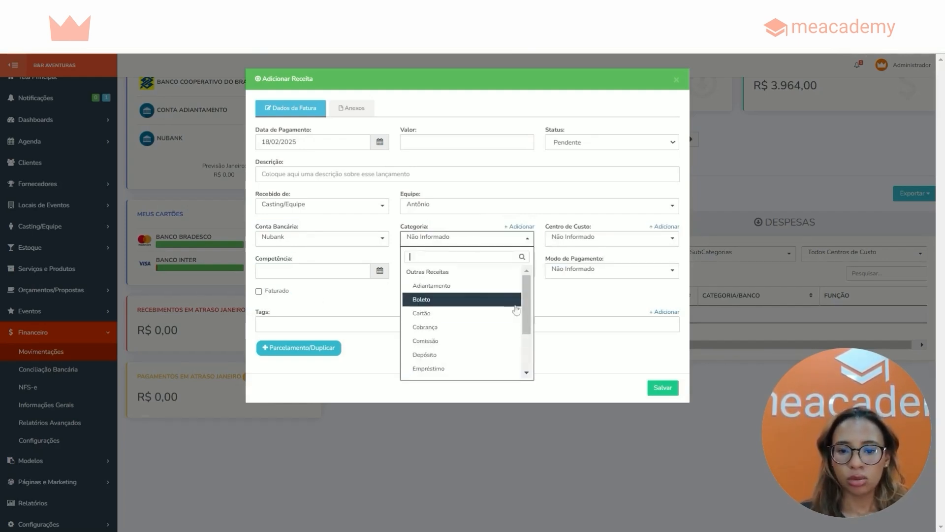
{"action": "left_click", "coordinate": [581, 248]}
{"action": "left_click", "coordinate": [581, 248]}
{"action": "left_click", "coordinate": [569, 286]}
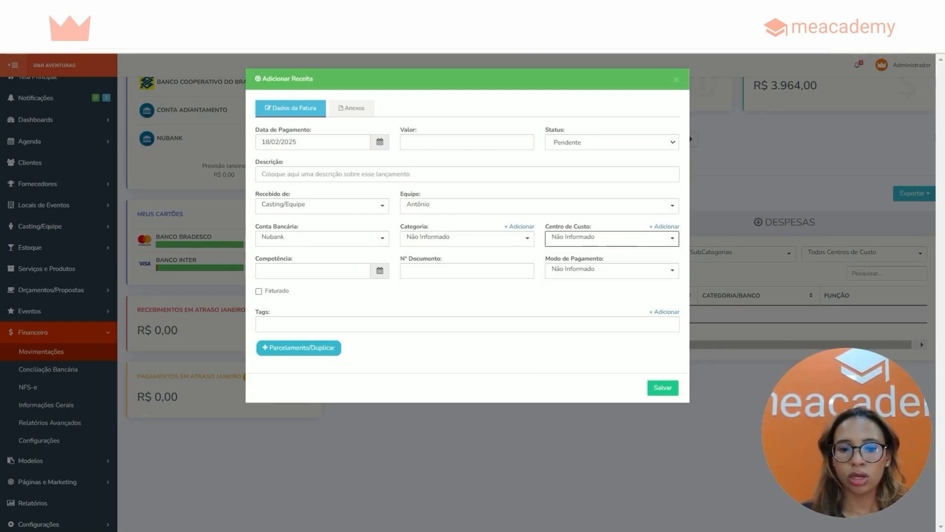
{"action": "left_click", "coordinate": [411, 304]}
Examine the income entry's Competência and document number fields and the available payment modes
{"action": "left_click_drag", "start_coordinate": [296, 259], "coordinate": [256, 259]}
{"action": "left_click", "coordinate": [254, 259]}
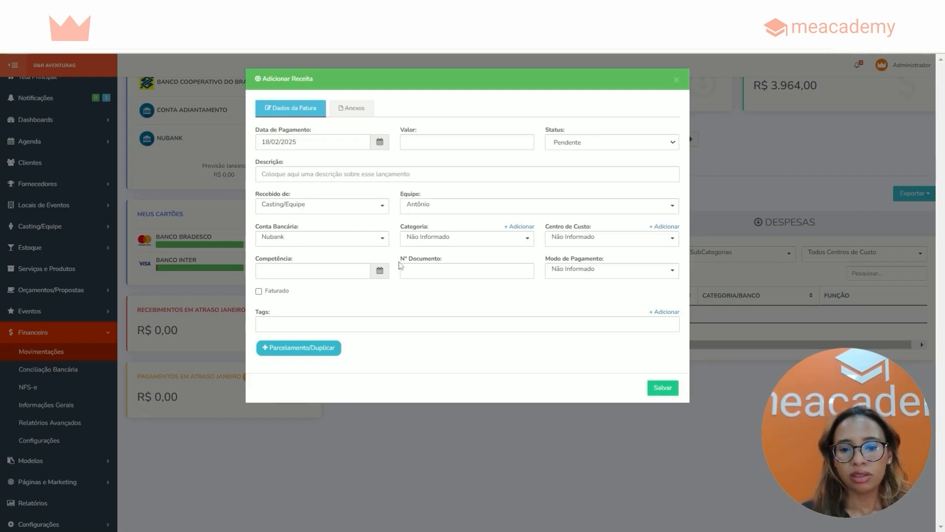
{"action": "left_click_drag", "start_coordinate": [400, 257], "coordinate": [472, 267]}
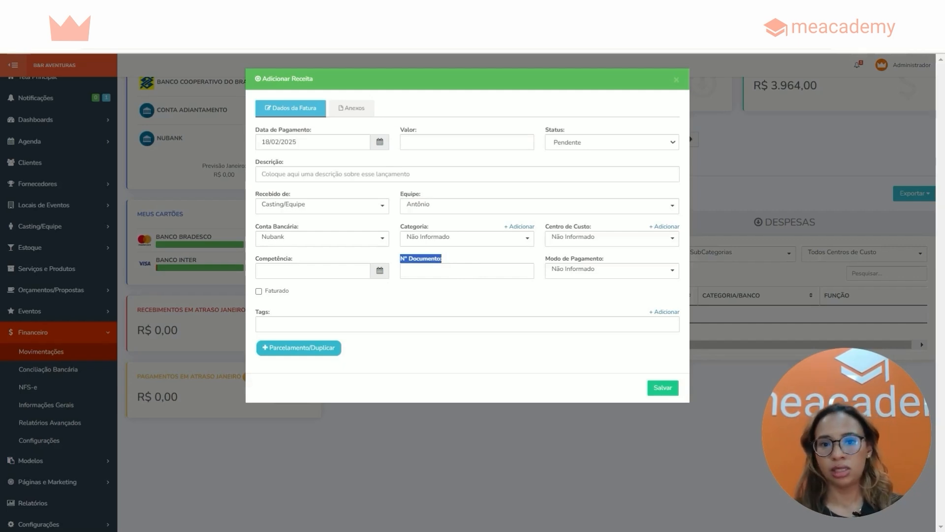
{"action": "left_click_drag", "start_coordinate": [545, 260], "coordinate": [624, 266]}
{"action": "left_click", "coordinate": [609, 273]}
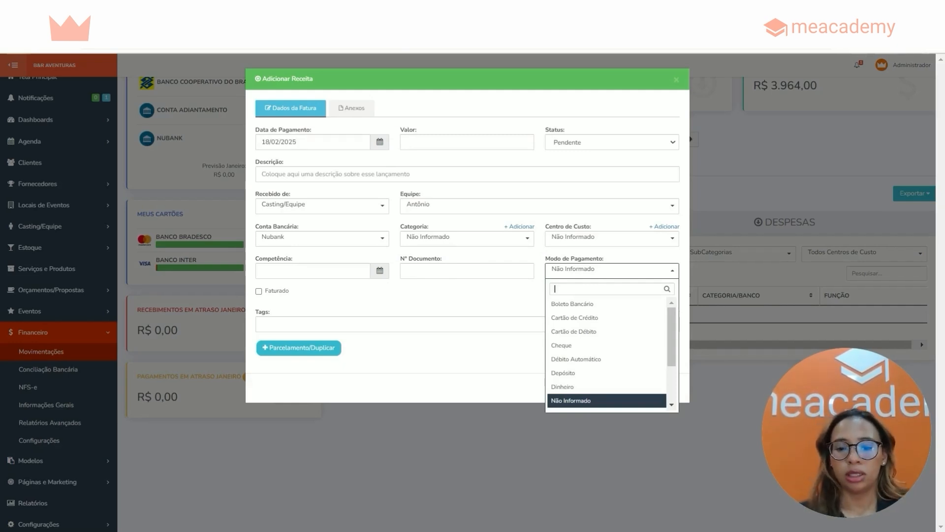
{"action": "mouse_move", "coordinate": [670, 318]}
{"action": "left_mouse_down"}
{"action": "mouse_move", "coordinate": [670, 368]}
{"action": "mouse_move", "coordinate": [670, 312]}
{"action": "left_mouse_up"}
{"action": "left_click", "coordinate": [601, 269]}
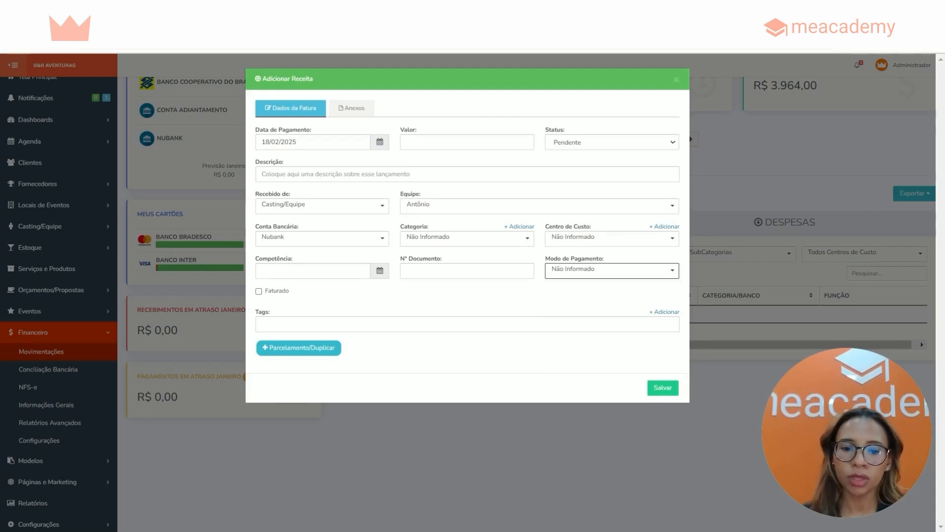
Add the emprestimo tag to the income entry
{"action": "left_click", "coordinate": [504, 325]}
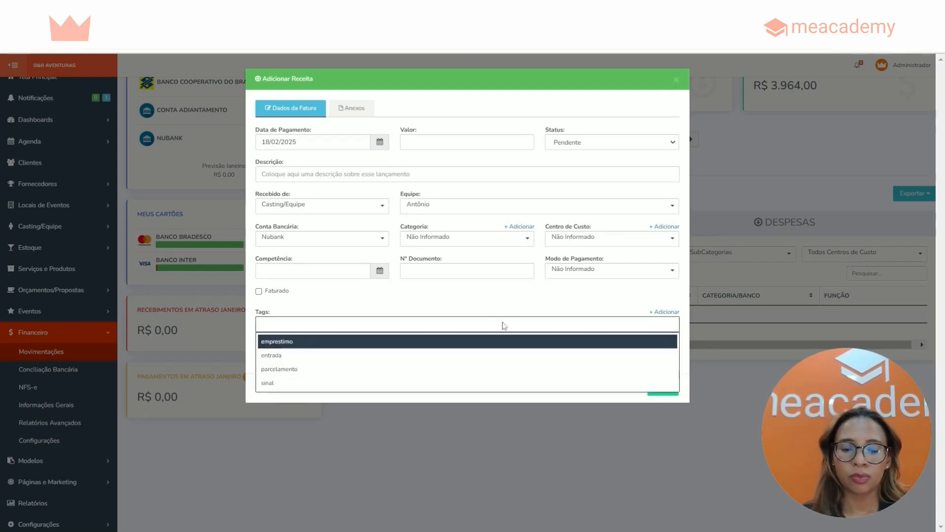
{"action": "left_click", "coordinate": [480, 304]}
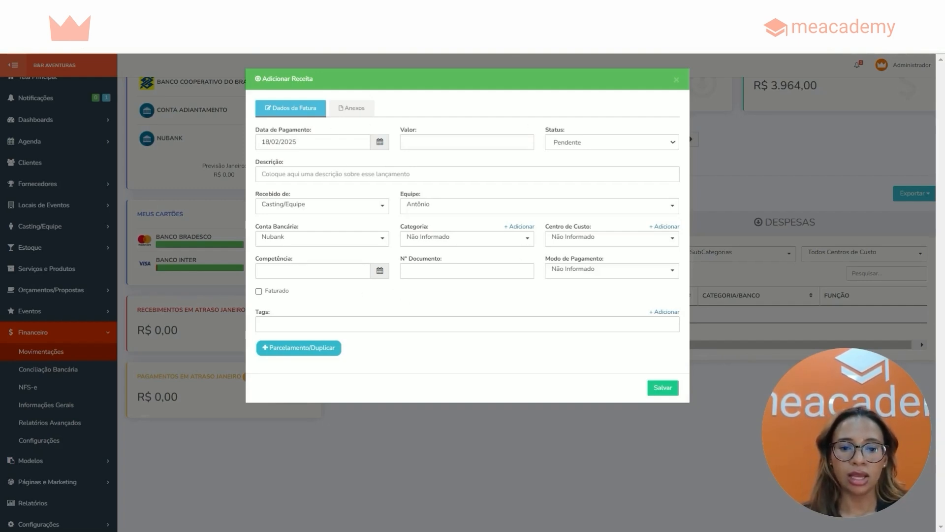
{"action": "left_click", "coordinate": [369, 325]}
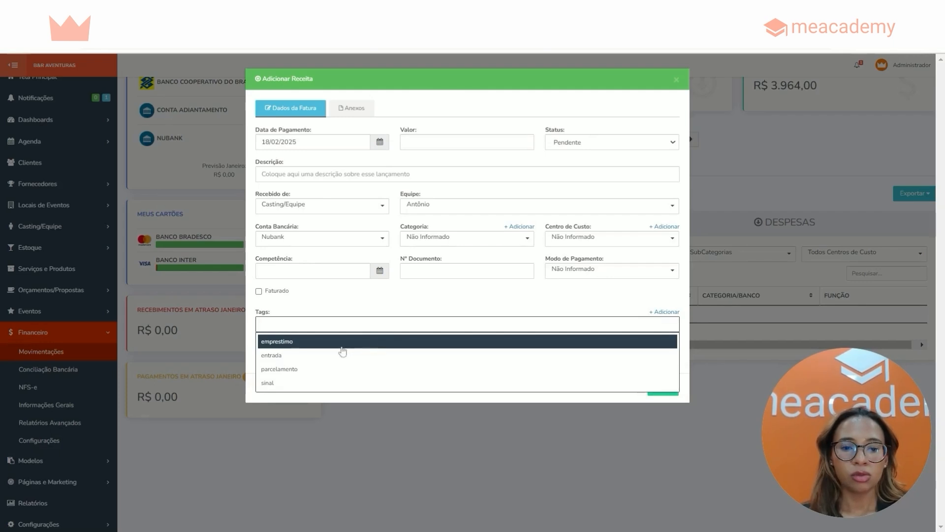
{"action": "left_click", "coordinate": [325, 341]}
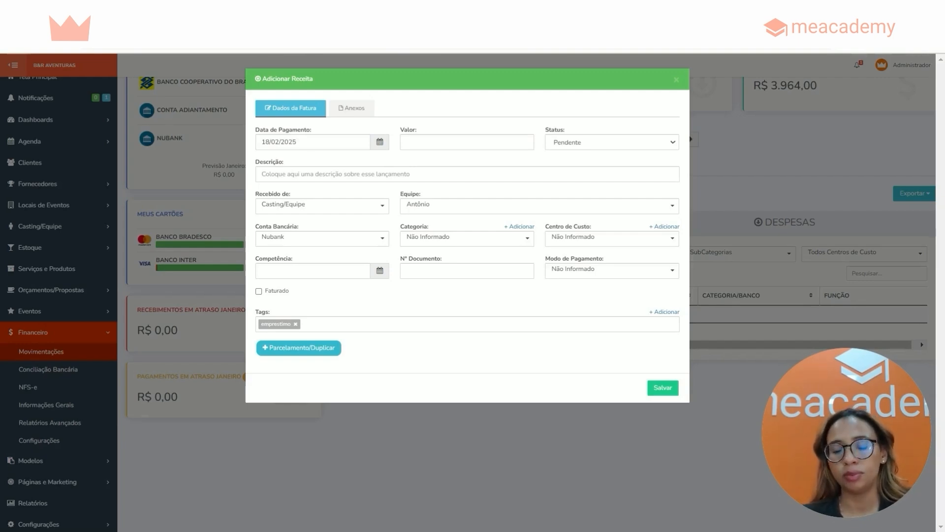
Examine the attachment rules for the income entry and close the form without saving
{"action": "left_click", "coordinate": [348, 109]}
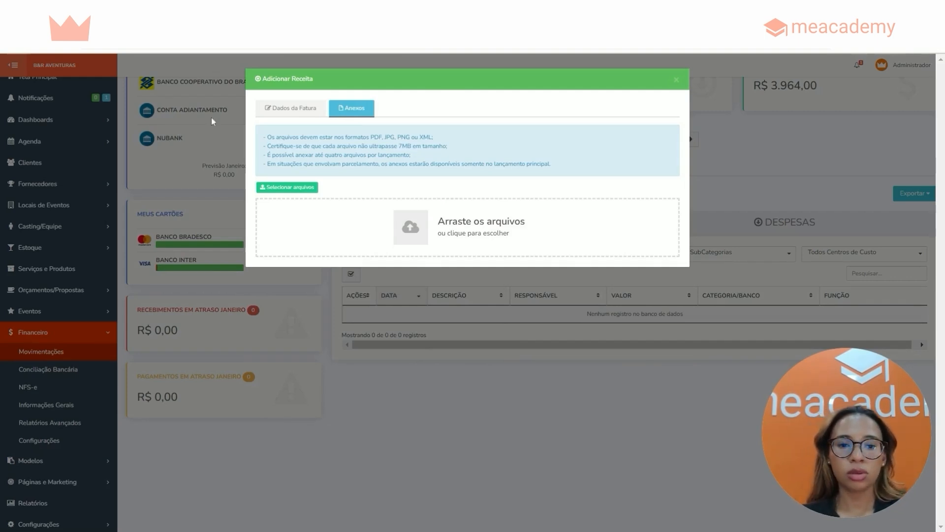
{"action": "left_click", "coordinate": [676, 79]}
Start a new expense entry and set its event link to "Não possui vinculo de pagamento com eventos"
{"action": "left_click", "coordinate": [441, 195]}
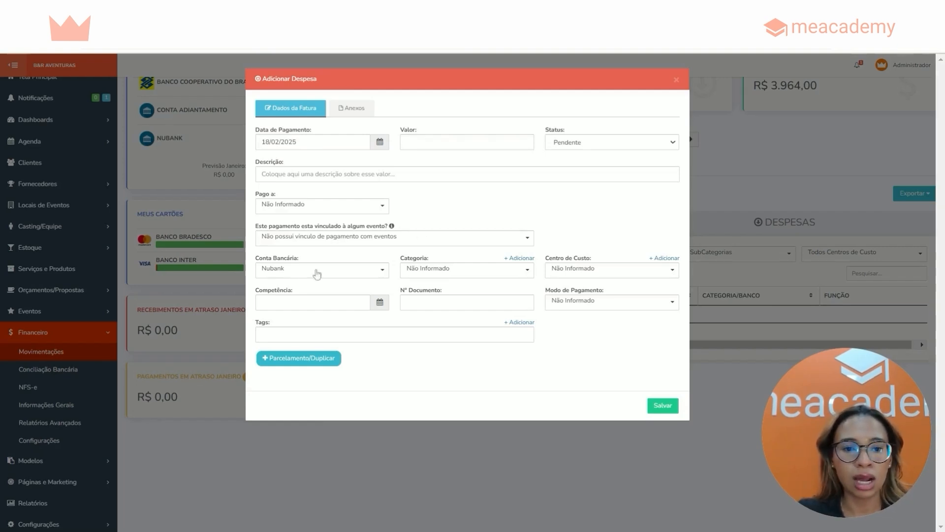
{"action": "left_click_drag", "start_coordinate": [249, 230], "coordinate": [389, 227]}
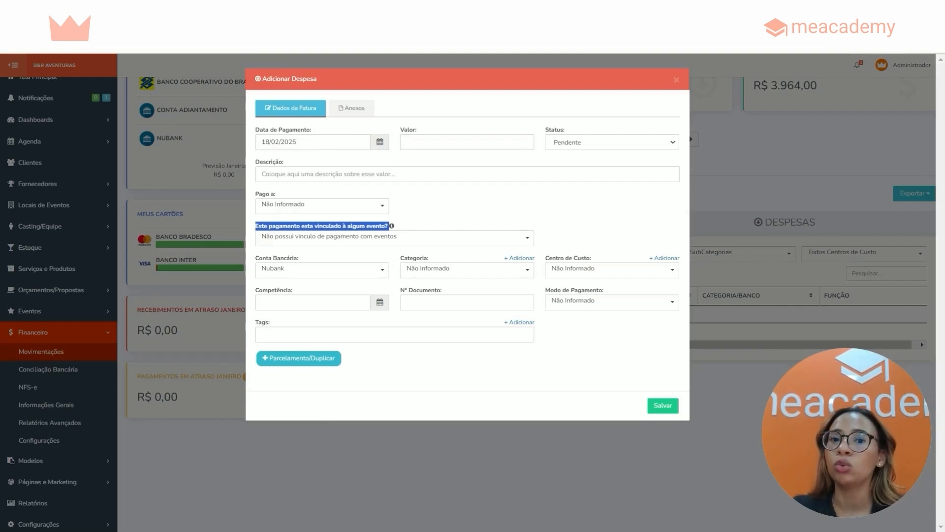
{"action": "left_click", "coordinate": [273, 239]}
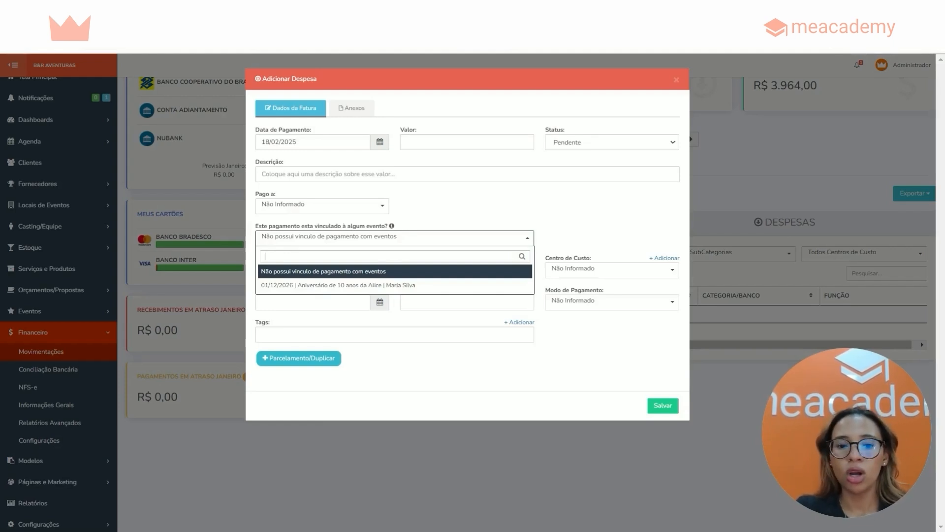
{"action": "left_click", "coordinate": [340, 272]}
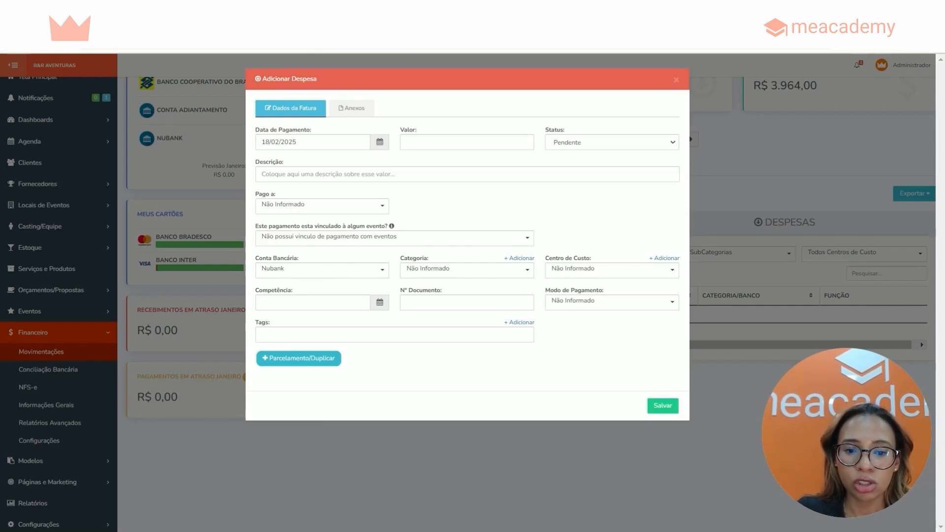
Review the expense's document number field and set its Competência date to 18/02/2025
{"action": "left_click_drag", "start_coordinate": [256, 290], "coordinate": [295, 291]}
{"action": "left_click_drag", "start_coordinate": [396, 290], "coordinate": [449, 291]}
{"action": "left_click", "coordinate": [607, 239]}
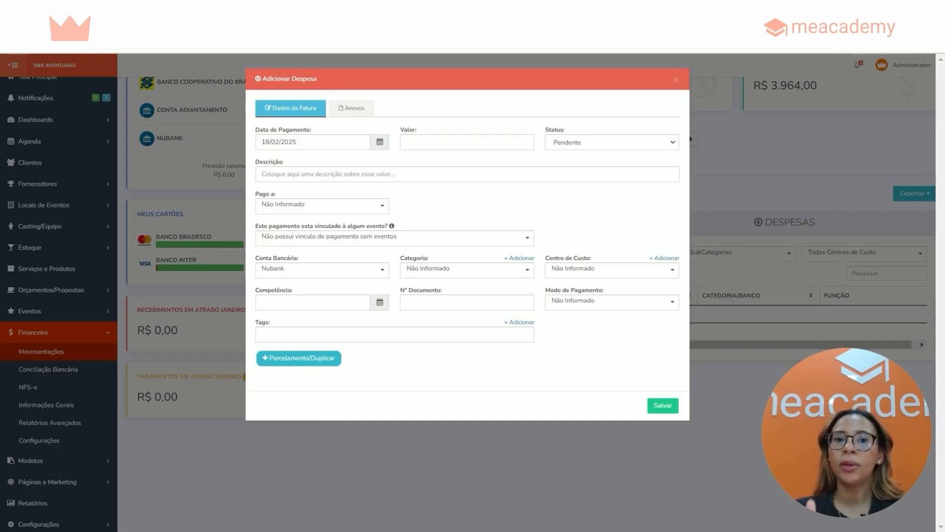
{"action": "left_click", "coordinate": [290, 302]}
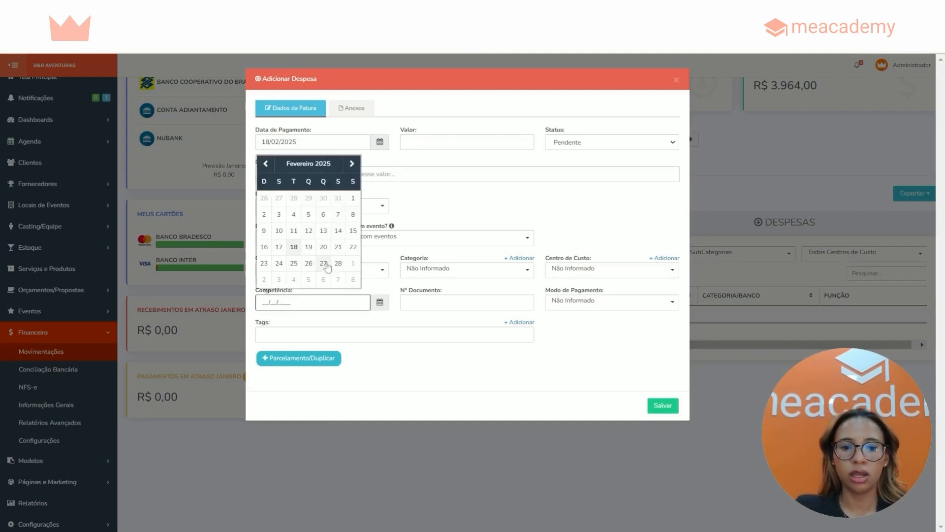
{"action": "left_click", "coordinate": [294, 248]}
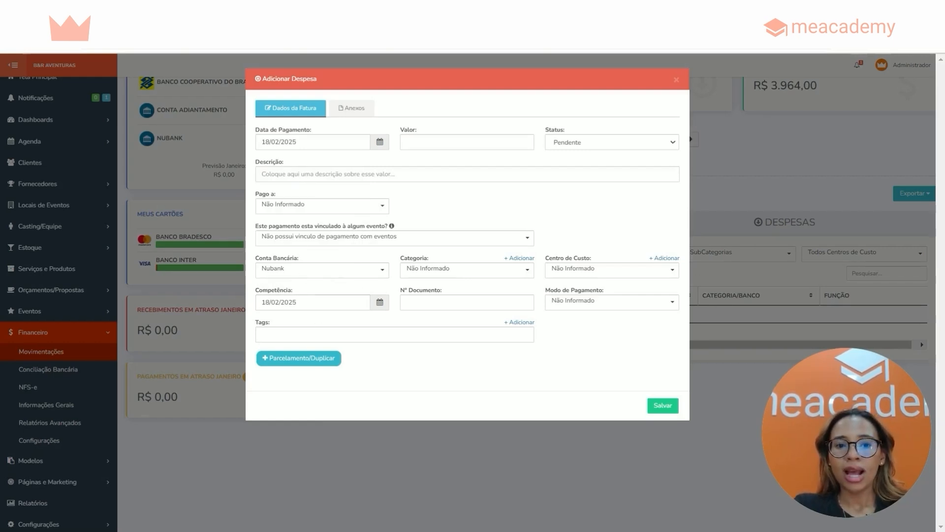
Set the expense's payment date to 10/03/2025 and its value to 1.500,00
{"action": "left_click_drag", "start_coordinate": [255, 129], "coordinate": [315, 132]}
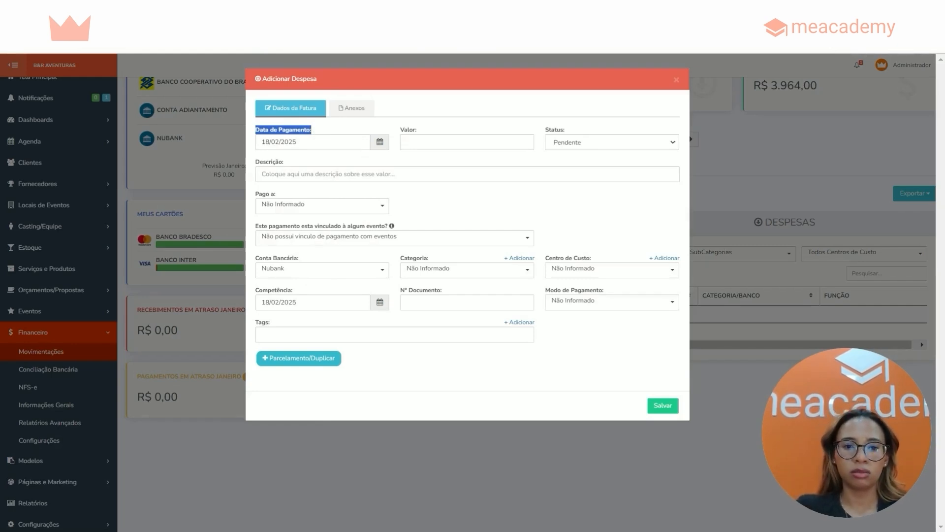
{"action": "left_click", "coordinate": [295, 142]}
{"action": "left_click", "coordinate": [352, 165]}
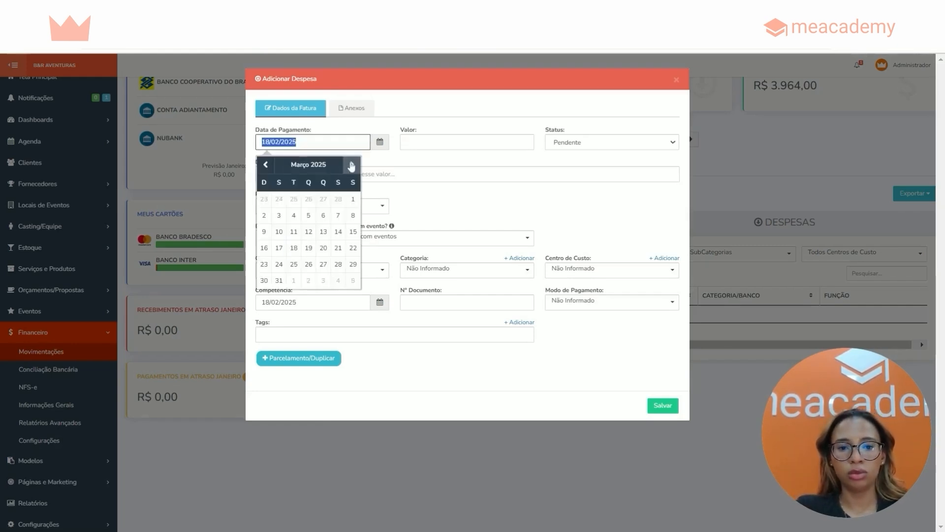
{"action": "left_click", "coordinate": [278, 231]}
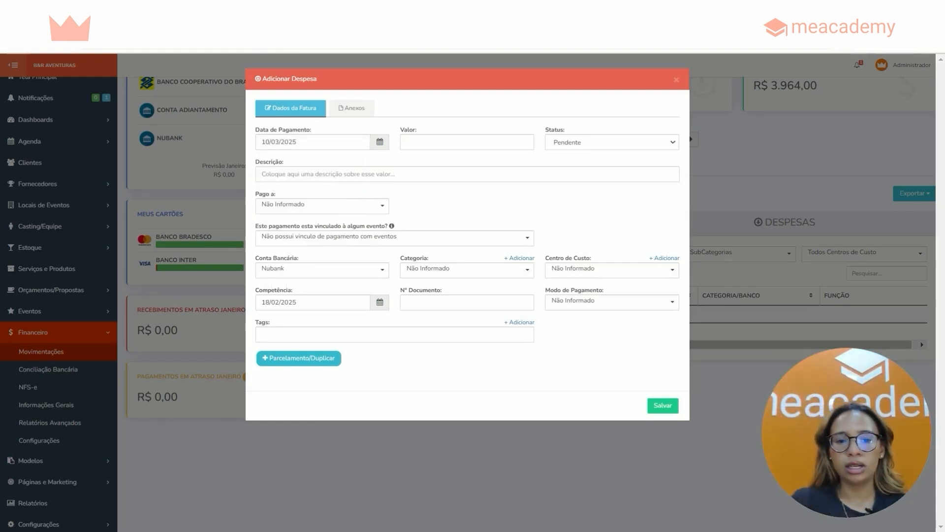
{"action": "left_click", "coordinate": [420, 144]}
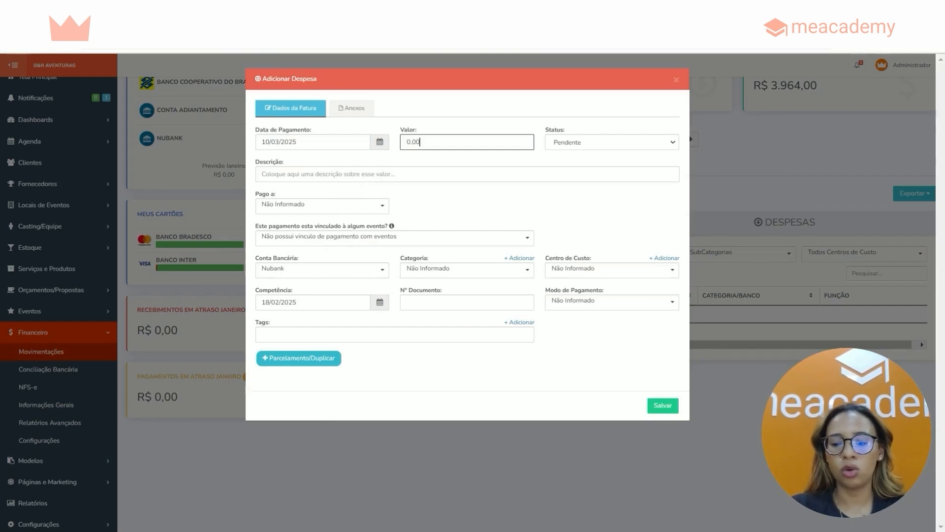
{"action": "type", "text": "1.500,00"}
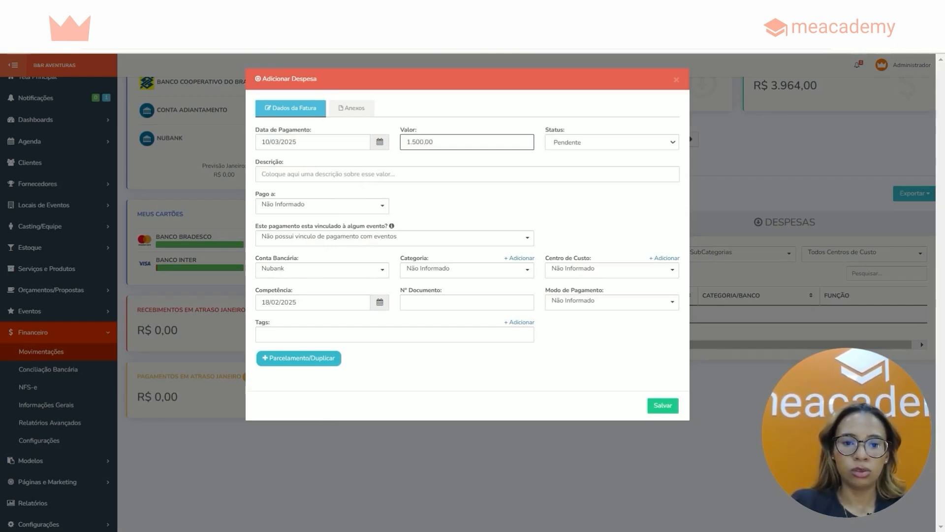
Describe the expense as "Compra de itens de insumo" and set it as paid to the Fornecedores/Parceiros entry Supermercados BH
{"action": "key", "text": "Tab"}
{"action": "type", "text": "Compra de "}
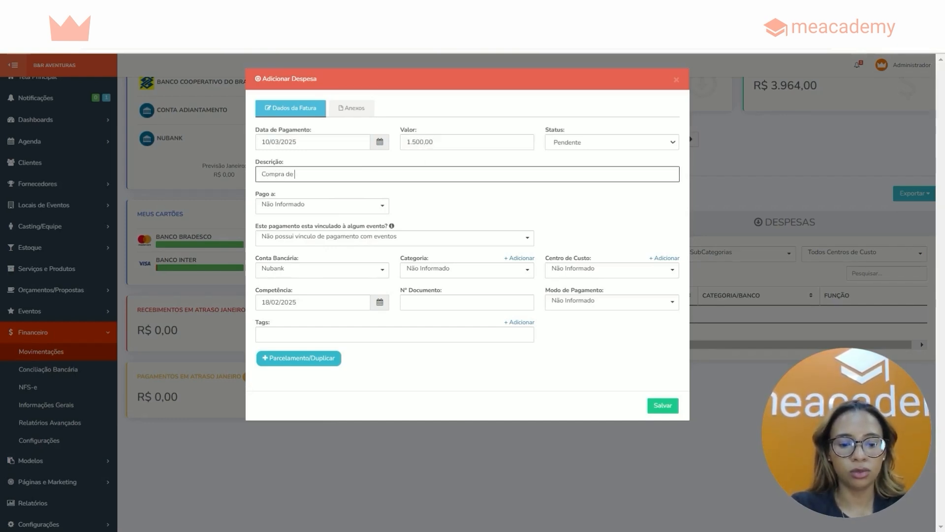
{"action": "type", "text": "itens de insumo"}
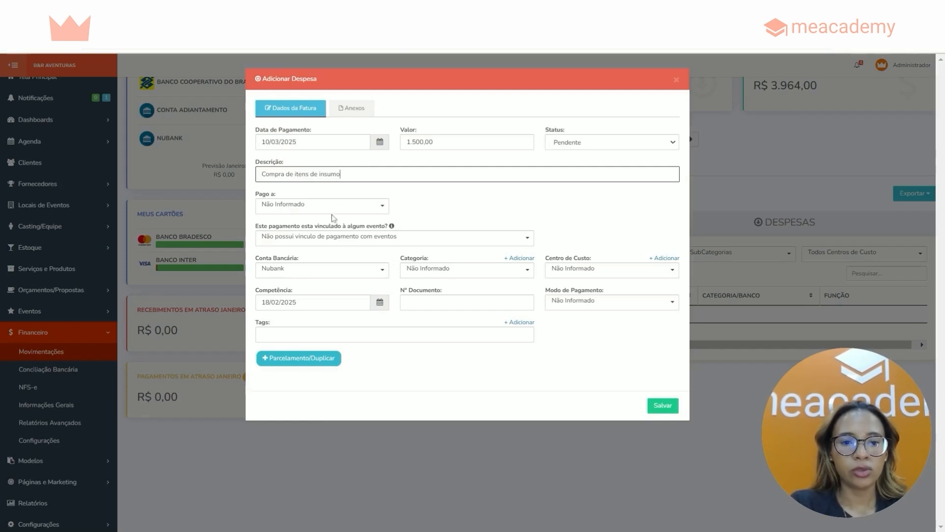
{"action": "left_click", "coordinate": [330, 211]}
{"action": "left_click", "coordinate": [292, 266]}
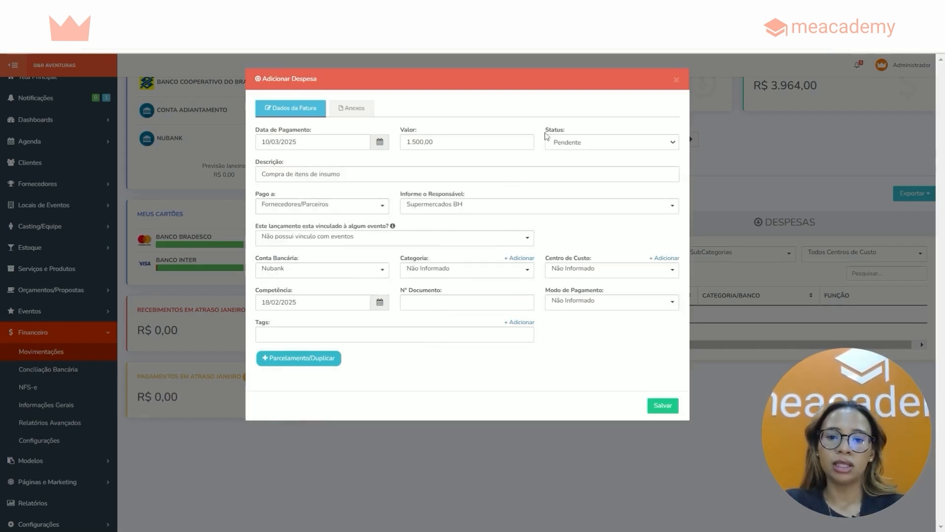
Review the expense's status and bank account, and set its payment mode to Cartão de Crédito with the Banco Bradesco card
{"action": "left_click_drag", "start_coordinate": [545, 130], "coordinate": [573, 130]}
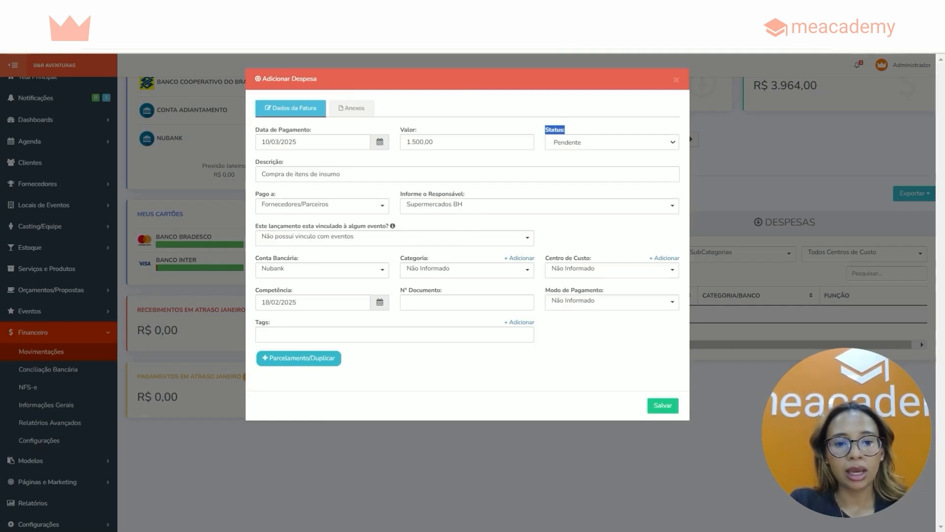
{"action": "left_click_drag", "start_coordinate": [254, 258], "coordinate": [306, 260]}
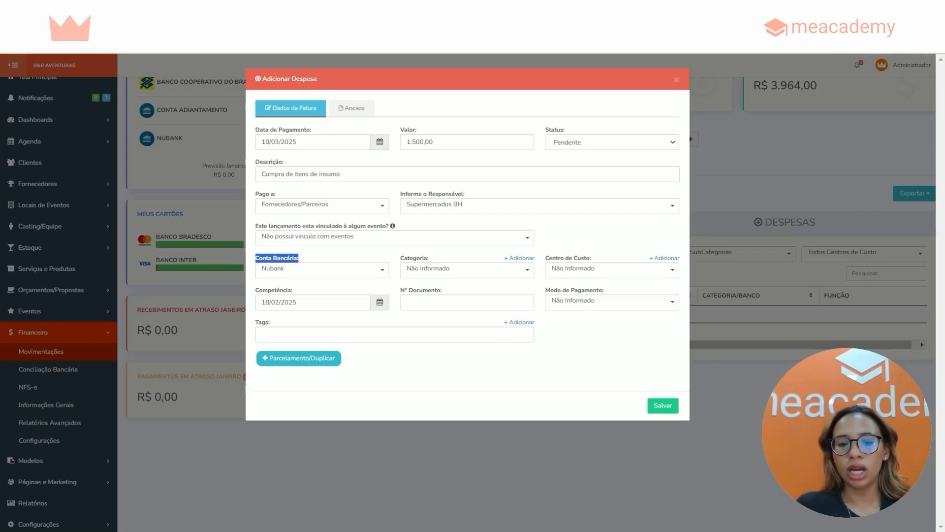
{"action": "left_click", "coordinate": [313, 260]}
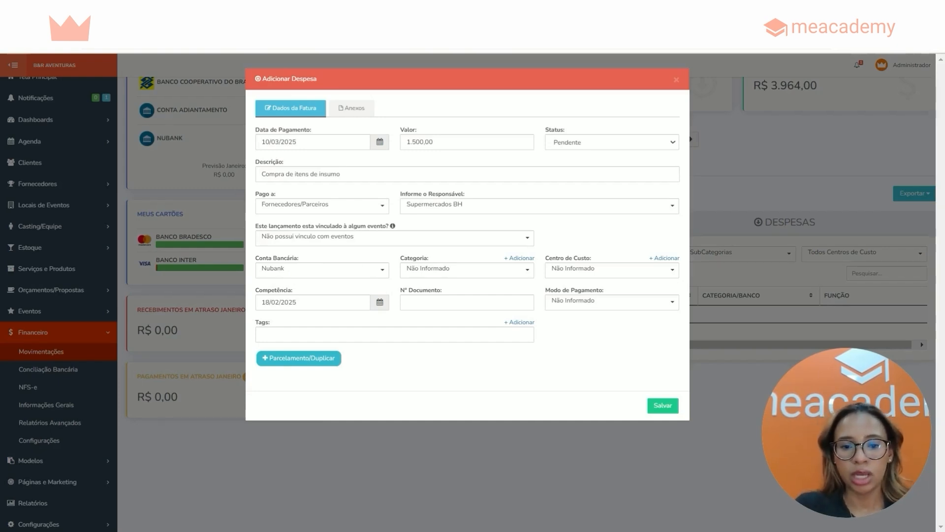
{"action": "left_click_drag", "start_coordinate": [545, 291], "coordinate": [606, 291]}
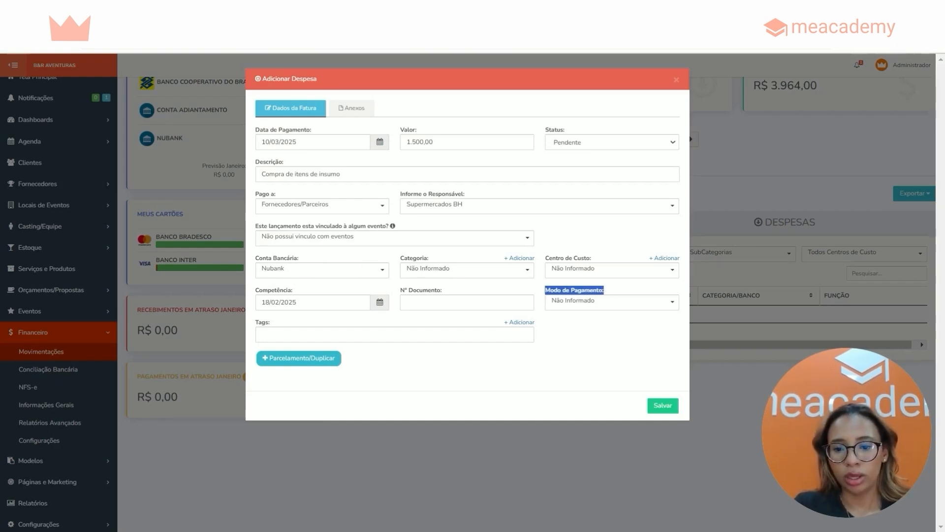
{"action": "left_click", "coordinate": [579, 302]}
{"action": "left_click", "coordinate": [613, 353]}
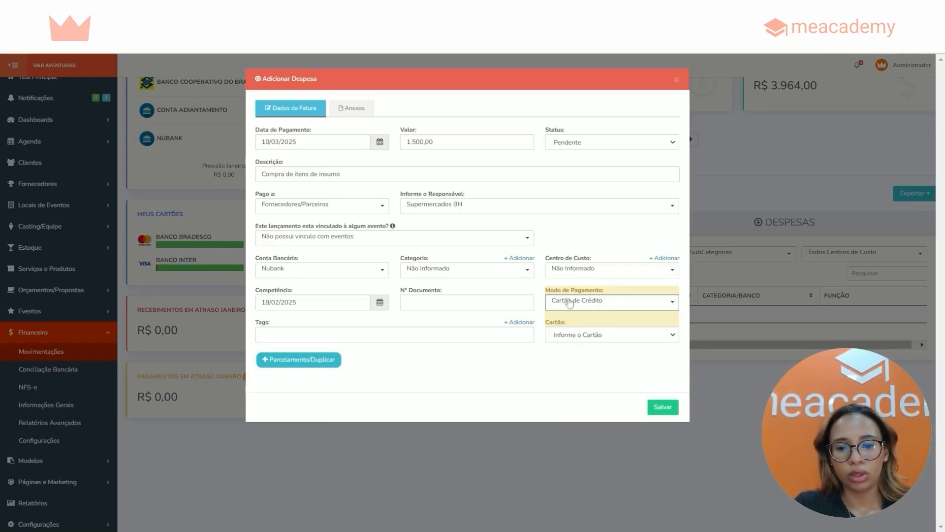
{"action": "left_click", "coordinate": [577, 338]}
{"action": "left_click", "coordinate": [588, 365]}
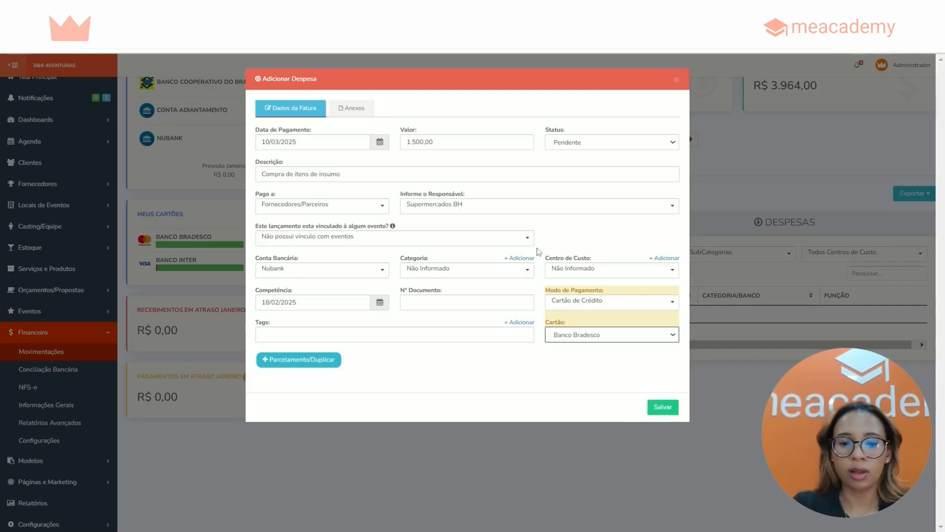
Enter the expense's document number and save the expense
{"action": "left_click_drag", "start_coordinate": [400, 290], "coordinate": [451, 294]}
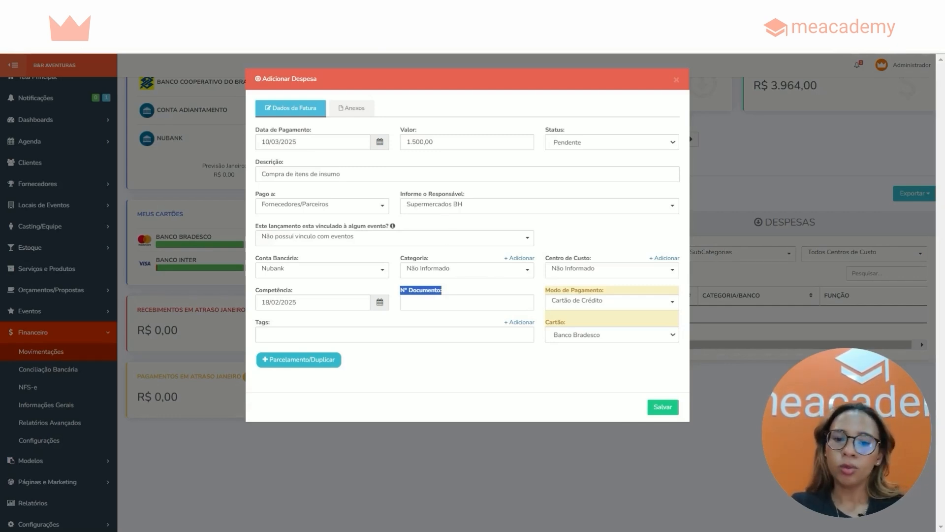
{"action": "left_click", "coordinate": [466, 303]}
{"action": "type", "text": "1478569"}
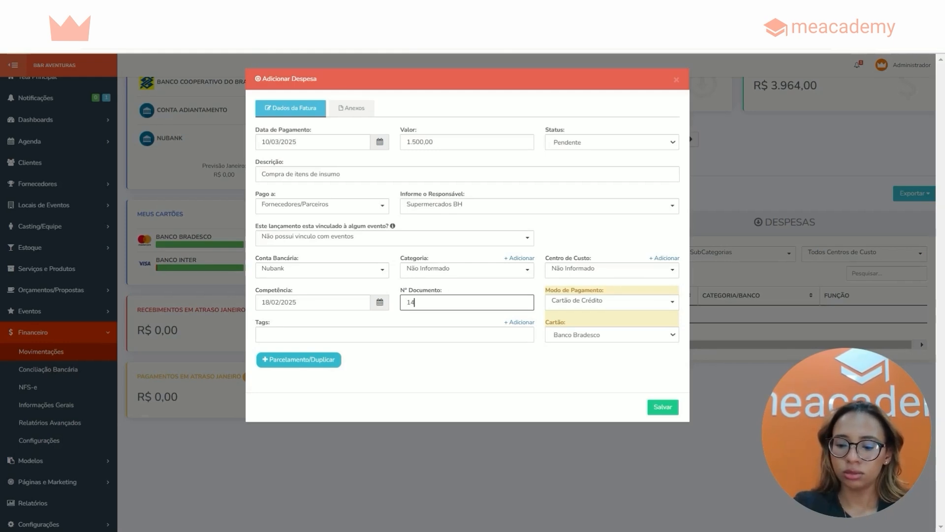
{"action": "left_click", "coordinate": [433, 356]}
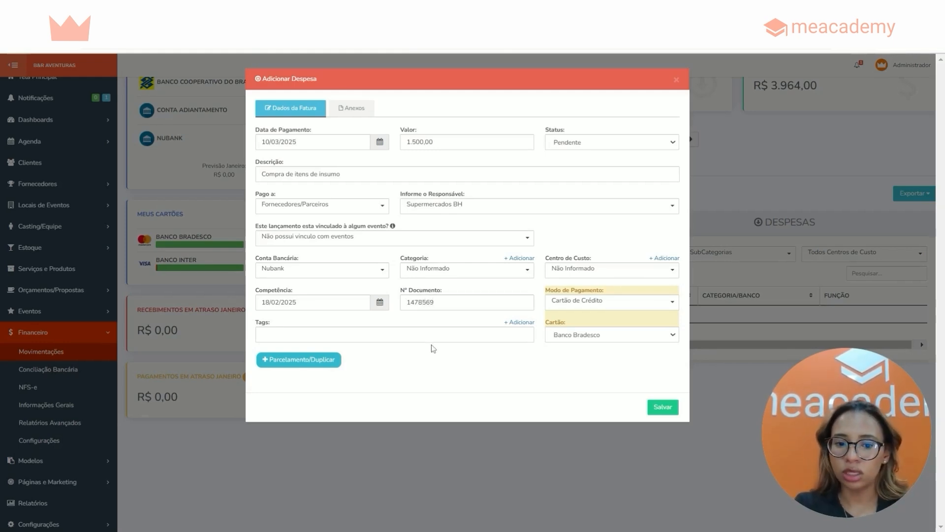
{"action": "left_click", "coordinate": [665, 409]}
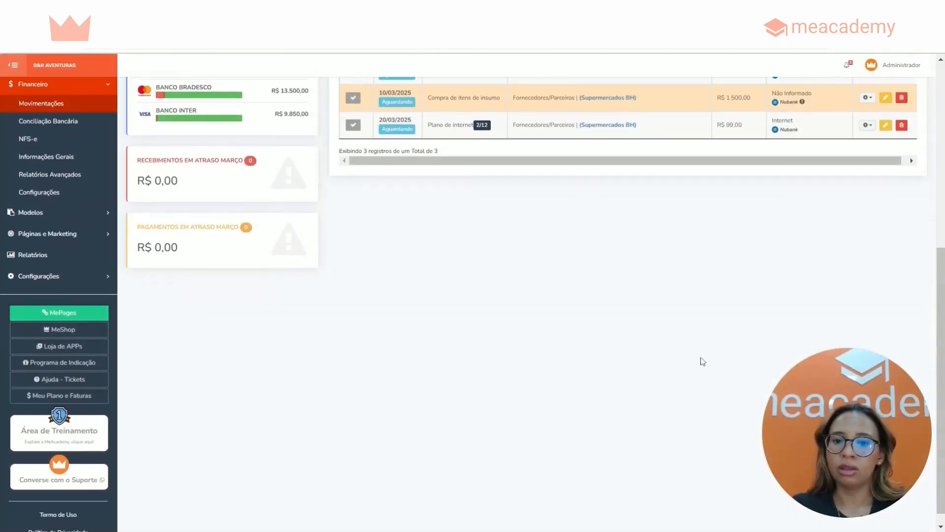
Review the expenses charged to the Banco Bradesco and Banco Inter cards
{"action": "scroll", "coordinate": [941, 280], "scroll_direction": "up", "scroll_amount": 3}
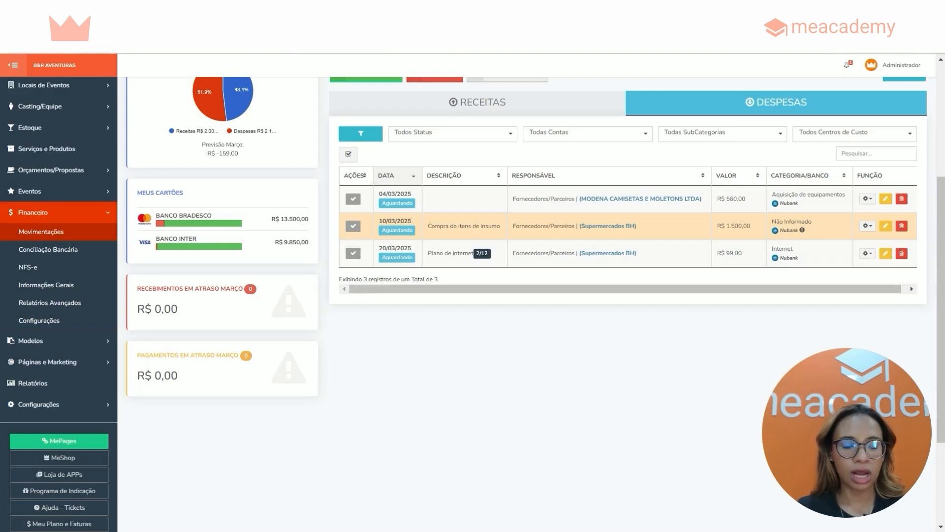
{"action": "left_click", "coordinate": [197, 223]}
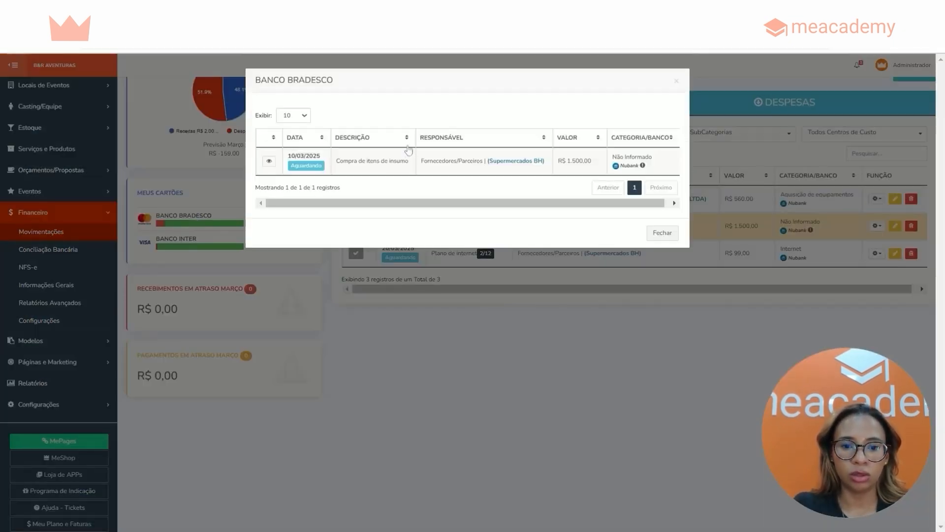
{"action": "left_click", "coordinate": [676, 80]}
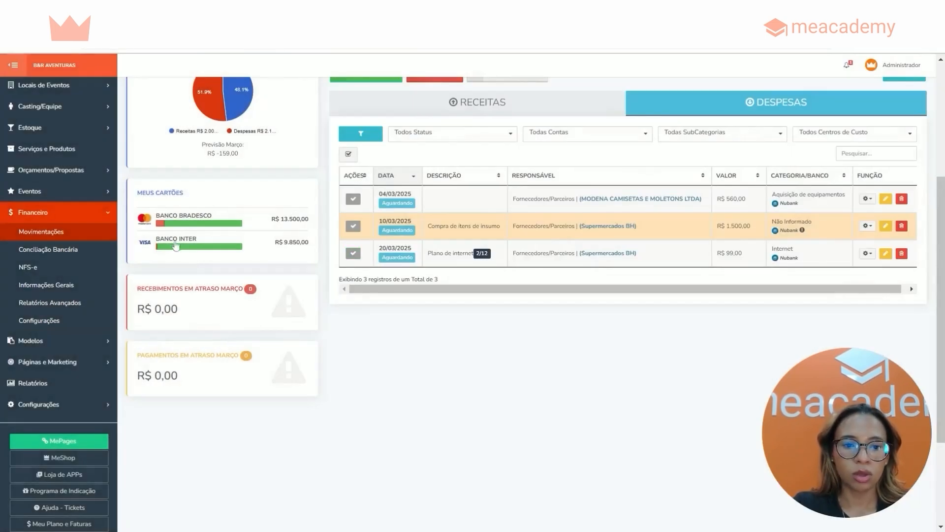
{"action": "left_click", "coordinate": [172, 241]}
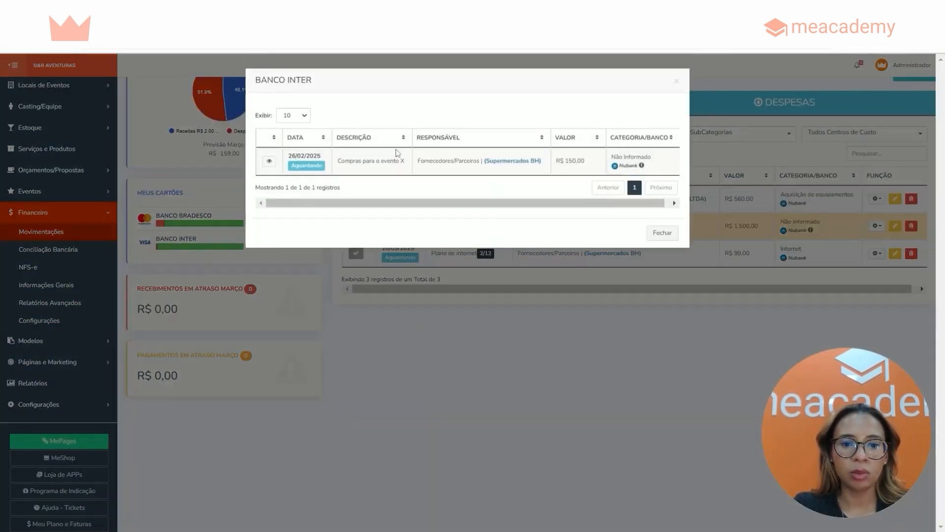
{"action": "left_click", "coordinate": [677, 81]}
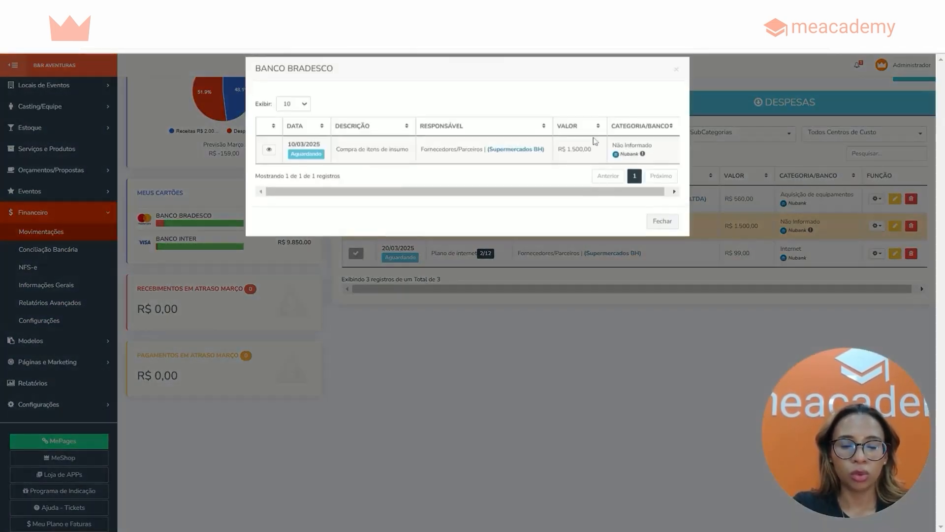
{"action": "left_click", "coordinate": [677, 83]}
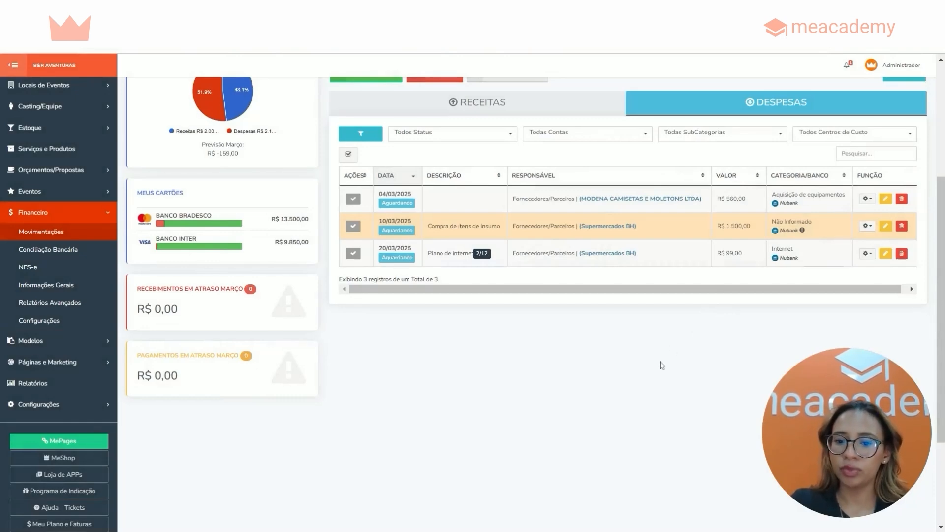
Open a blank expense form to review its fields and close it without saving
{"action": "scroll", "coordinate": [724, 345], "scroll_direction": "up", "scroll_amount": 2}
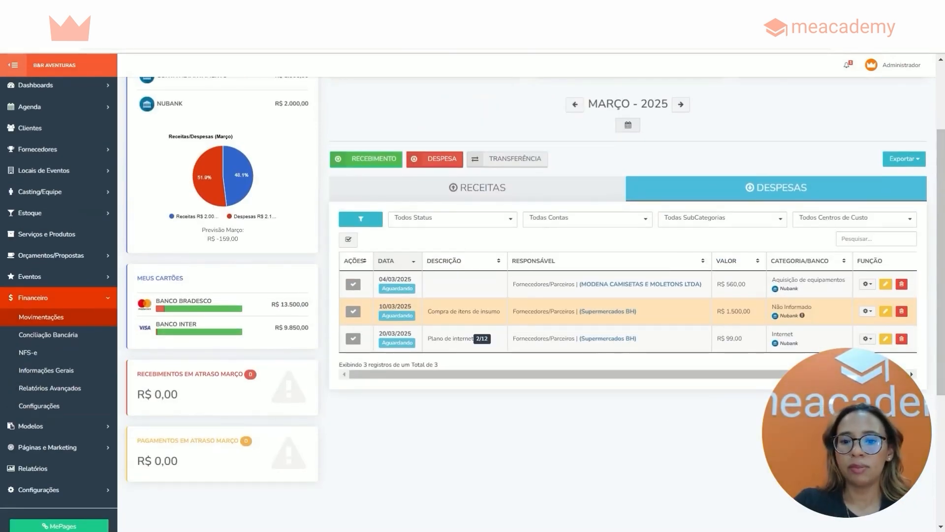
{"action": "left_click", "coordinate": [435, 159]}
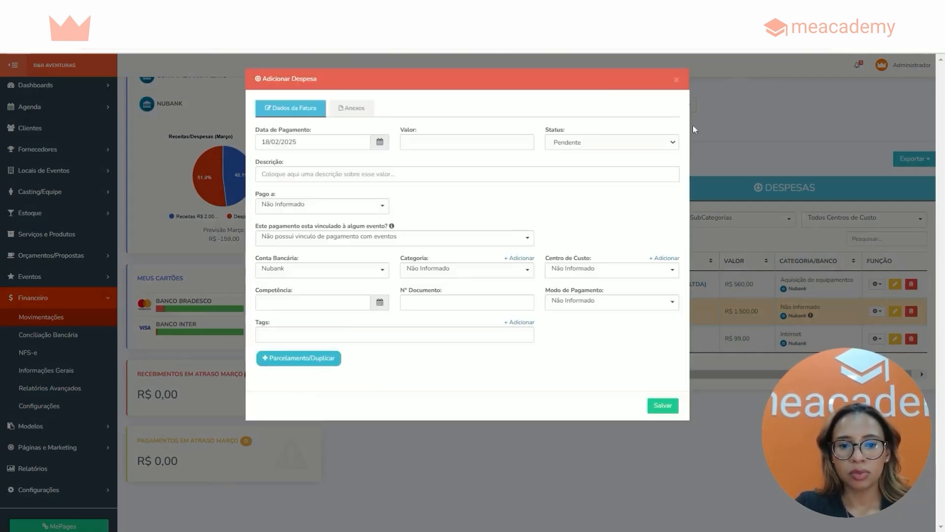
{"action": "left_click", "coordinate": [677, 80]}
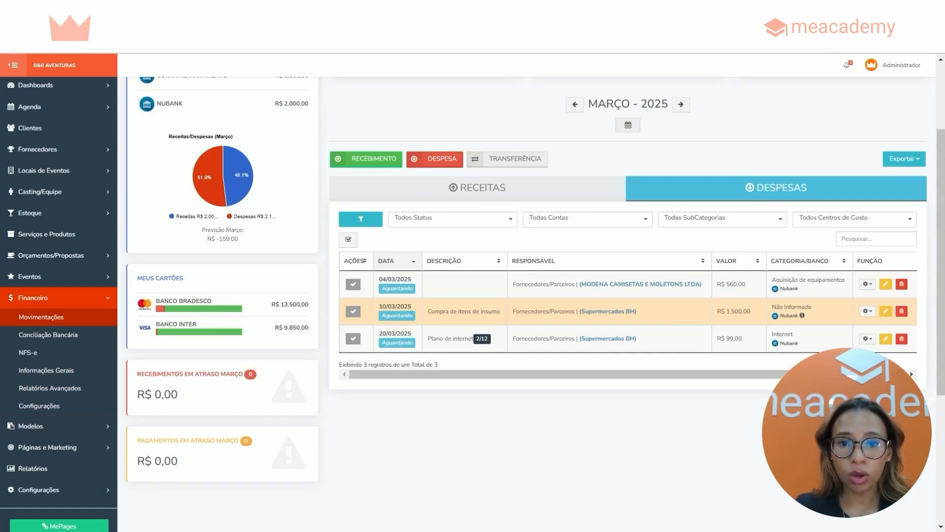
Start a new company supplier record and enter Claro as its Razão Social
{"action": "left_click", "coordinate": [49, 149]}
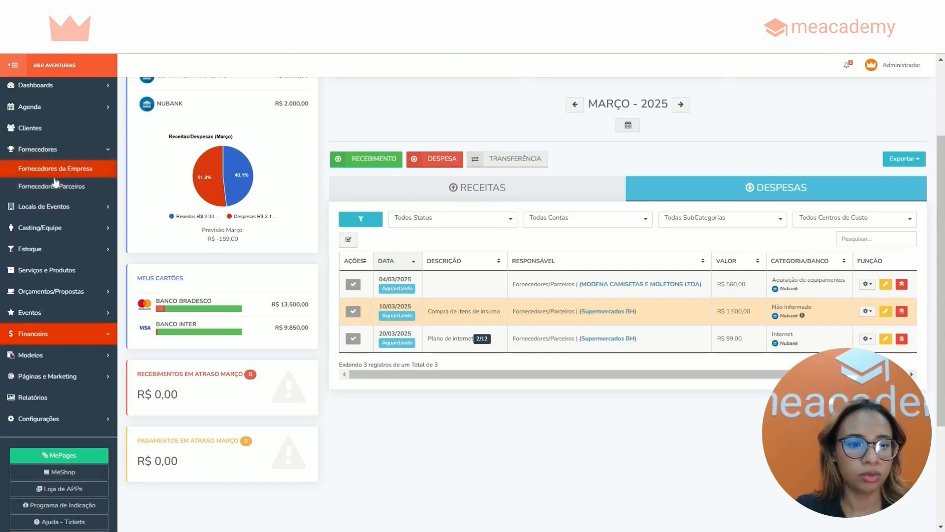
{"action": "left_click", "coordinate": [62, 173]}
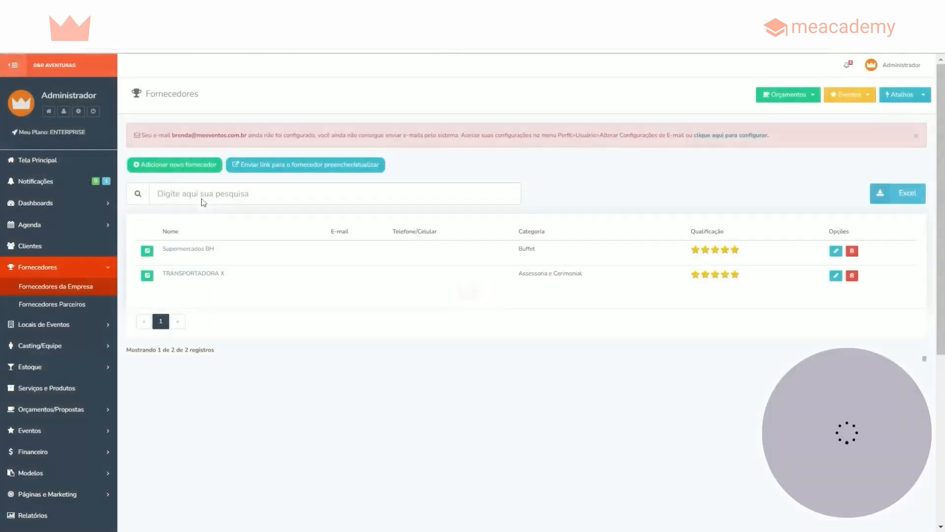
{"action": "left_click", "coordinate": [177, 165]}
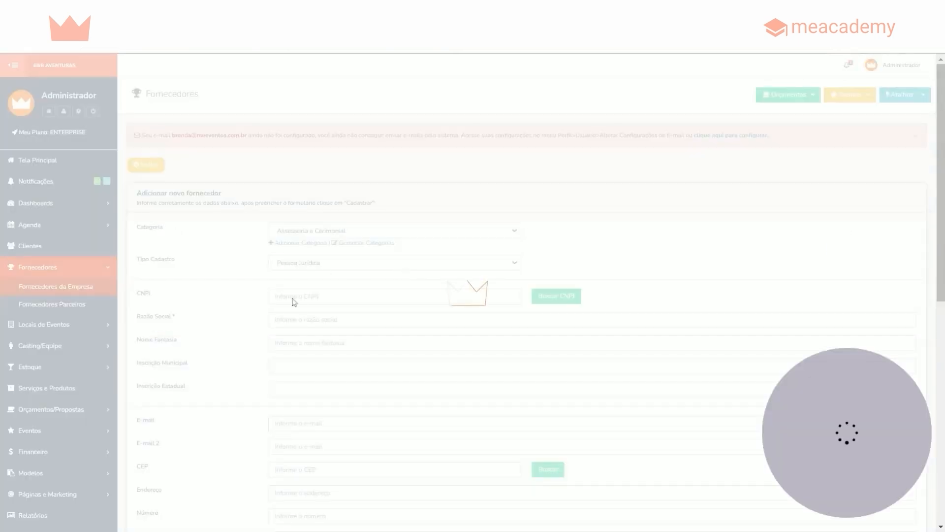
{"action": "left_click", "coordinate": [284, 321]}
{"action": "type", "text": "Claro"}
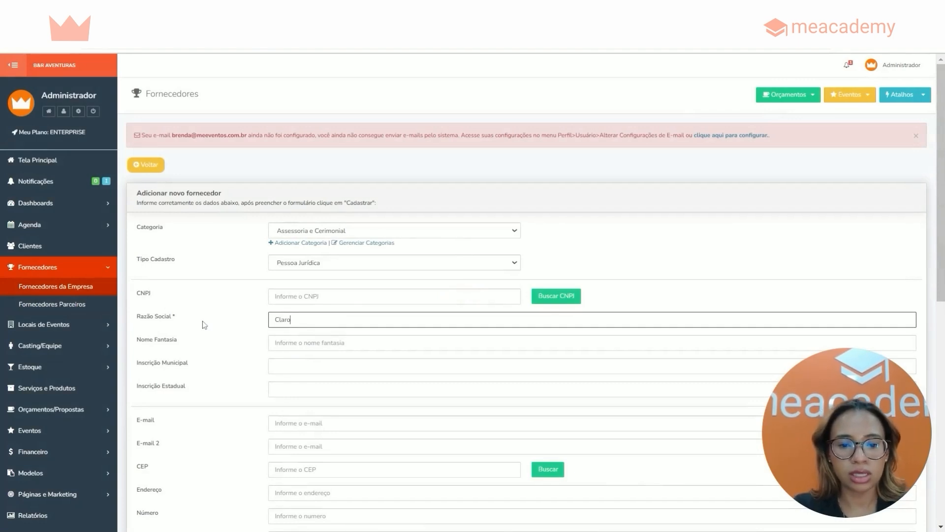
Copy Claro from the Razão Social into the supplier's required Nome Fantasia field
{"action": "left_click_drag", "start_coordinate": [941, 254], "coordinate": [941, 474]}
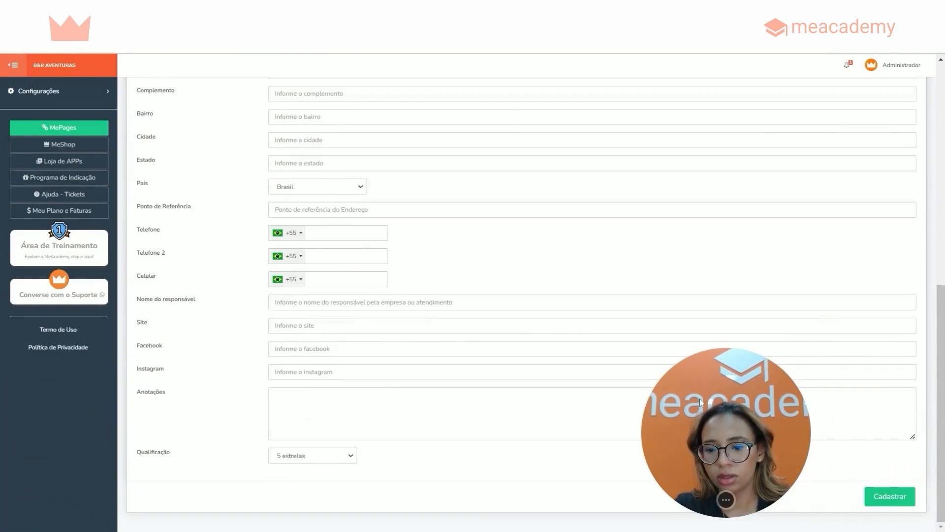
{"action": "left_click_drag", "start_coordinate": [733, 453], "coordinate": [855, 464]}
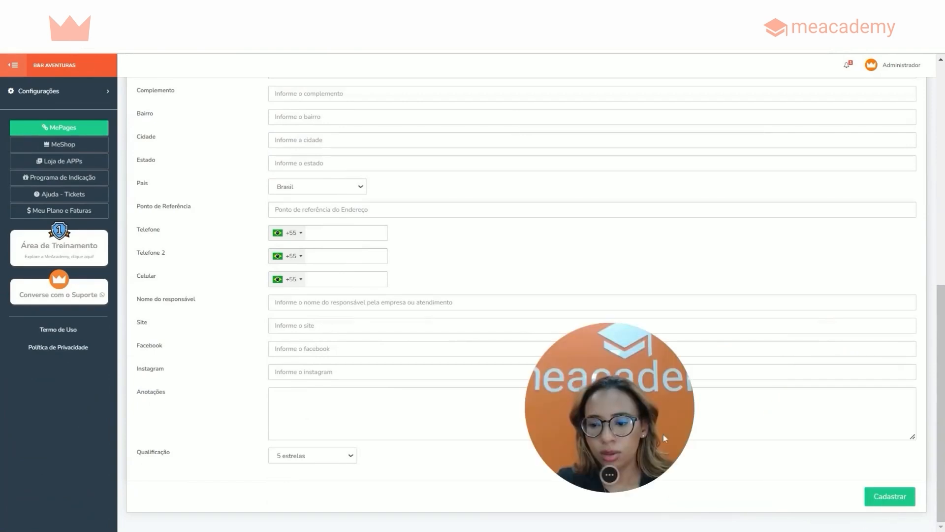
{"action": "scroll", "coordinate": [522, 296], "scroll_direction": "up", "scroll_amount": 3}
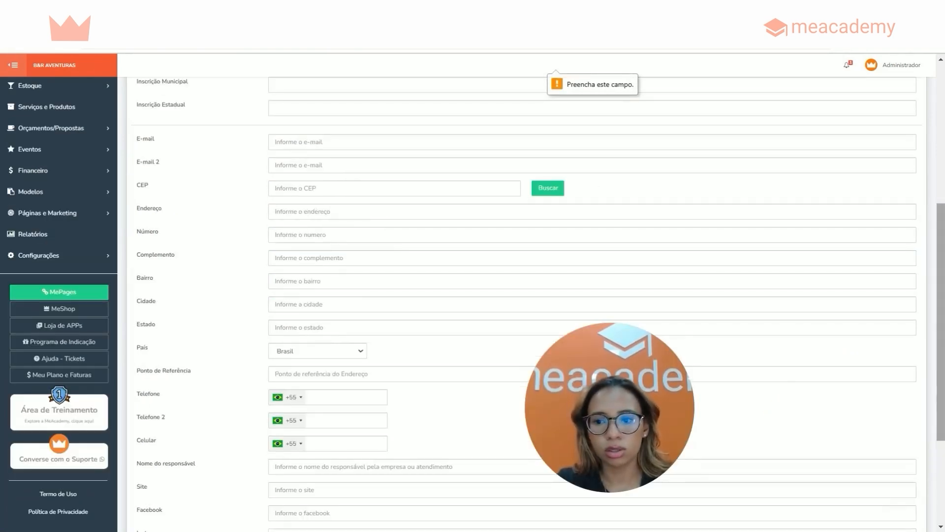
{"action": "left_click_drag", "start_coordinate": [943, 285], "coordinate": [942, 394]}
{"action": "double_click", "coordinate": [282, 144]}
{"action": "key", "text": "ctrl+c"}
{"action": "left_click", "coordinate": [340, 167]}
{"action": "key", "text": "ctrl+v"}
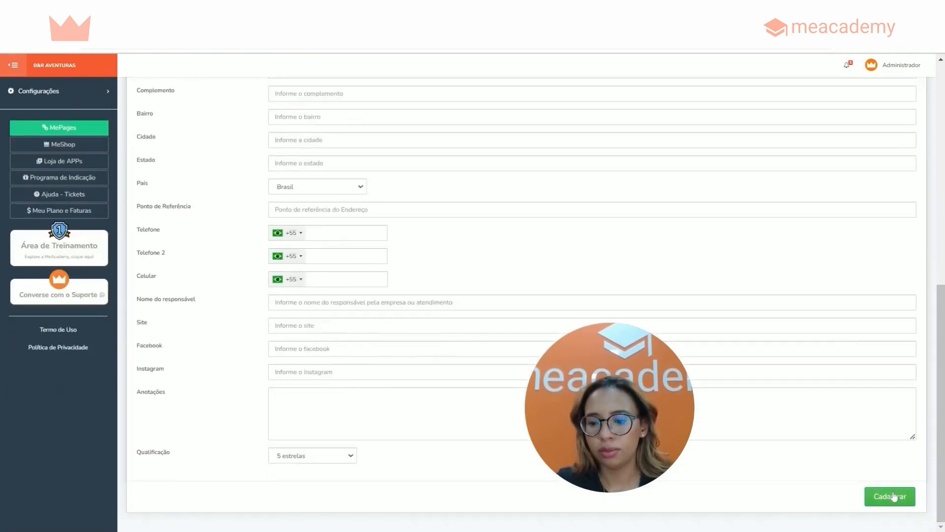
Save the Claro supplier record and return to the financial movements page
{"action": "left_click", "coordinate": [893, 498]}
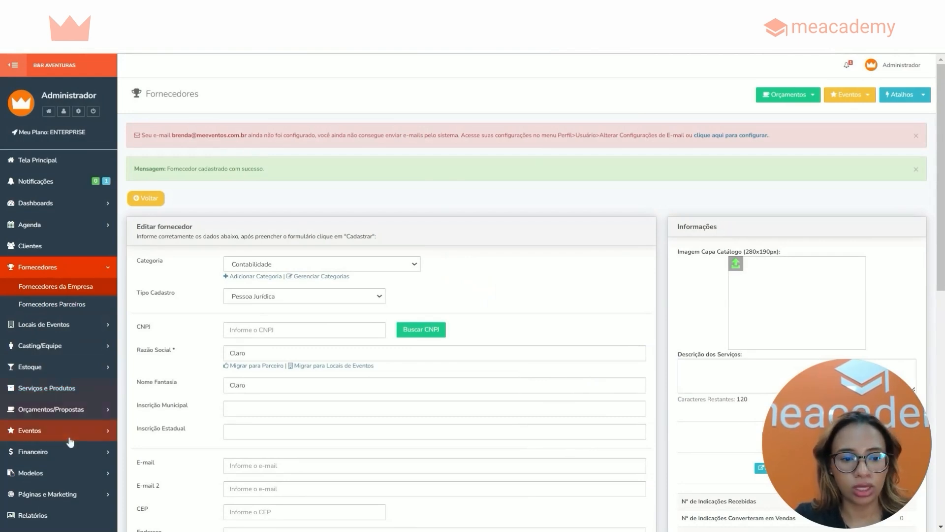
{"action": "left_click", "coordinate": [62, 458]}
{"action": "left_click", "coordinate": [57, 437]}
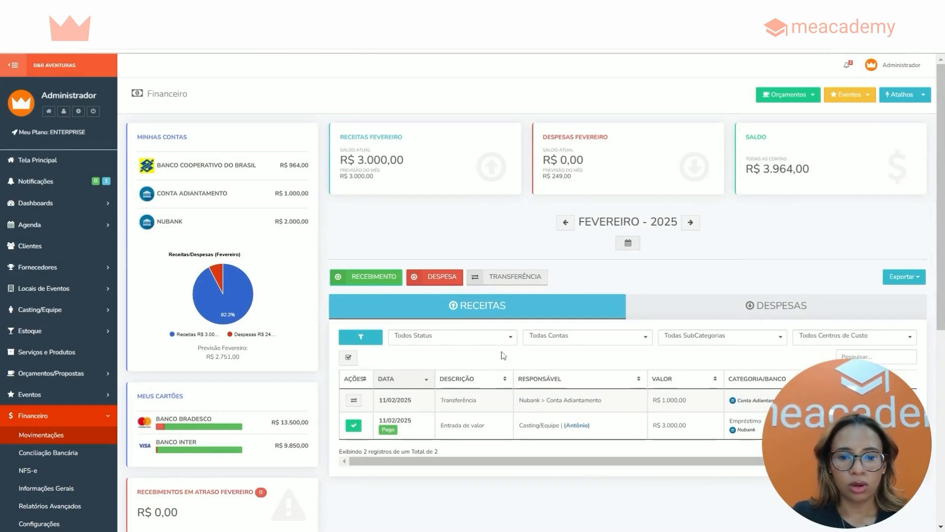
Start a new expense and set its payment date to 17/03/2025
{"action": "left_click", "coordinate": [439, 283]}
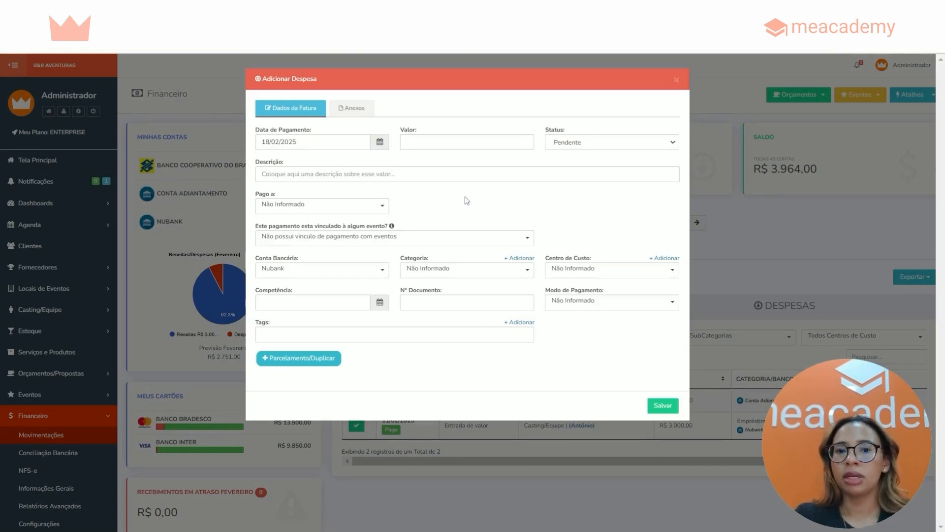
{"action": "left_click", "coordinate": [345, 143]}
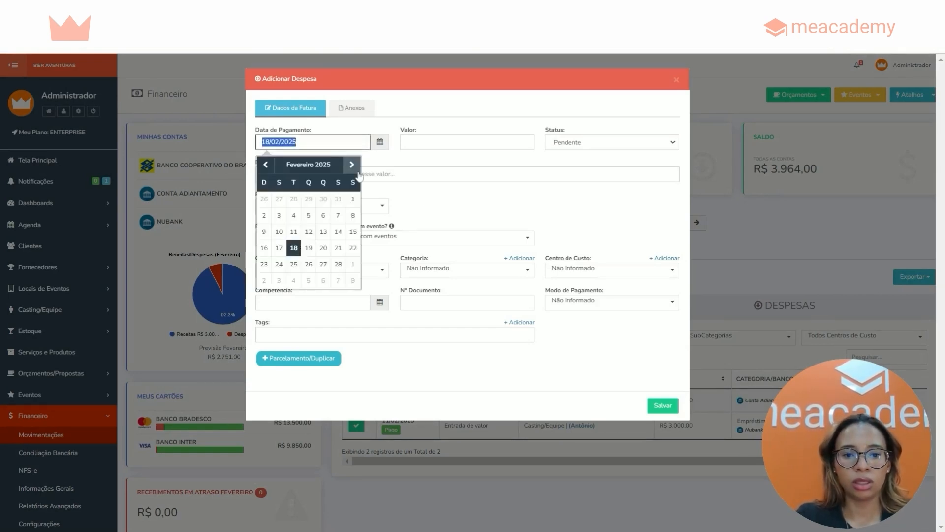
{"action": "left_click", "coordinate": [352, 165]}
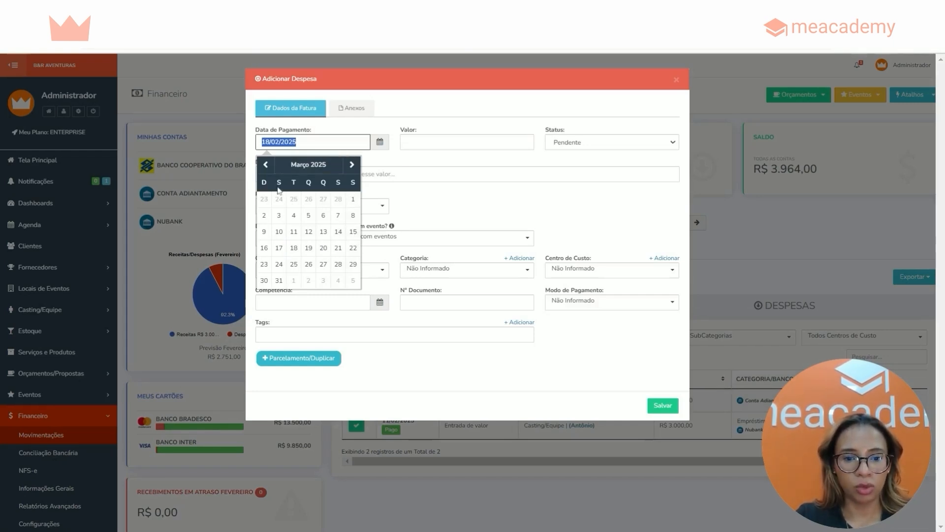
{"action": "left_click", "coordinate": [282, 251]}
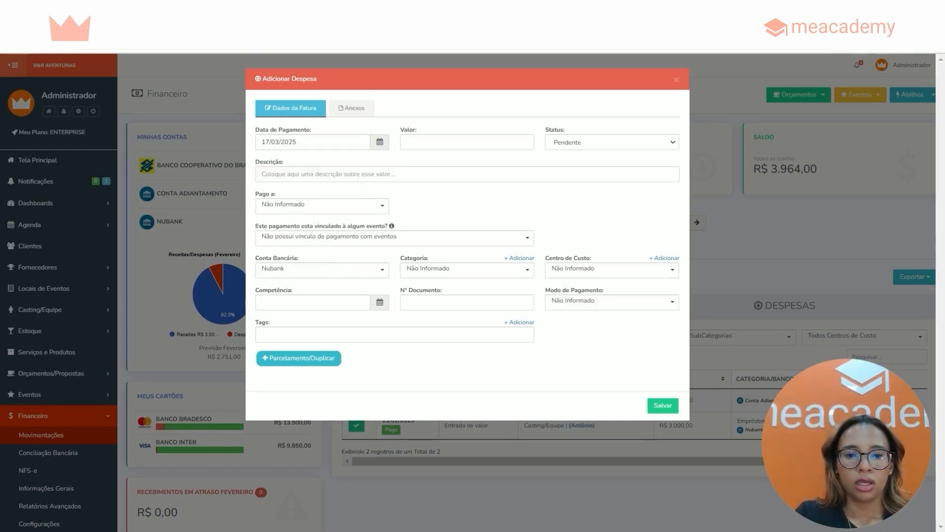
Give the expense a value of 99,00 and the description Plano de internet
{"action": "left_click", "coordinate": [414, 142]}
{"action": "left_click_drag", "start_coordinate": [405, 129], "coordinate": [416, 130]}
{"action": "left_click", "coordinate": [419, 143]}
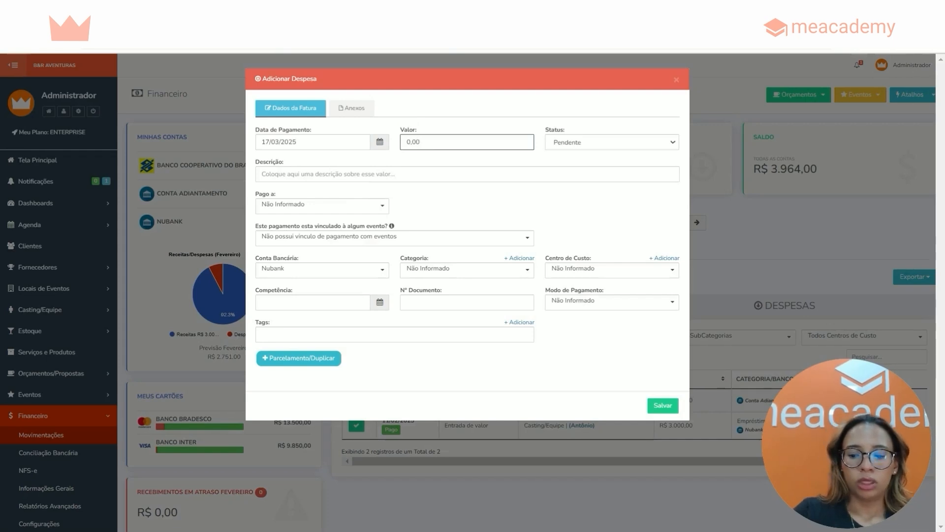
{"action": "type", "text": "99,00"}
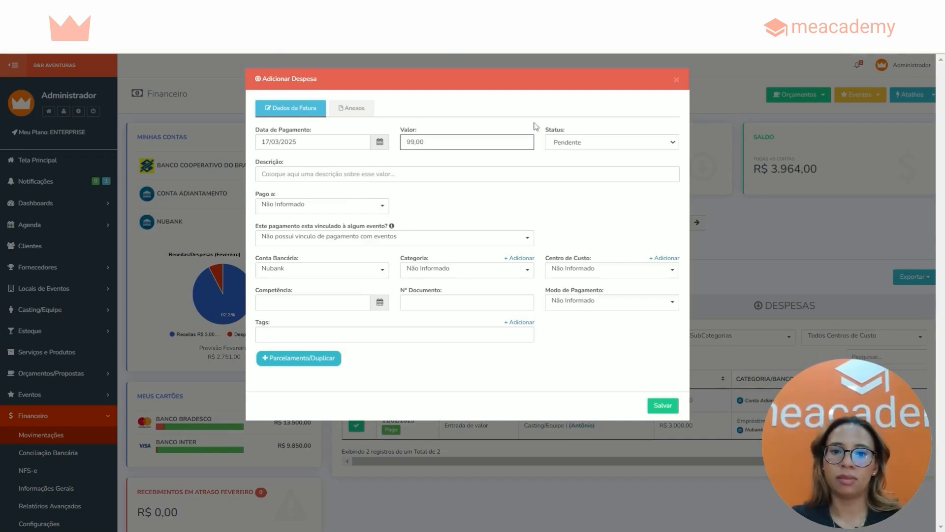
{"action": "left_click_drag", "start_coordinate": [255, 162], "coordinate": [290, 164]}
{"action": "left_click", "coordinate": [293, 175]}
{"action": "type", "text": "Plano de"}
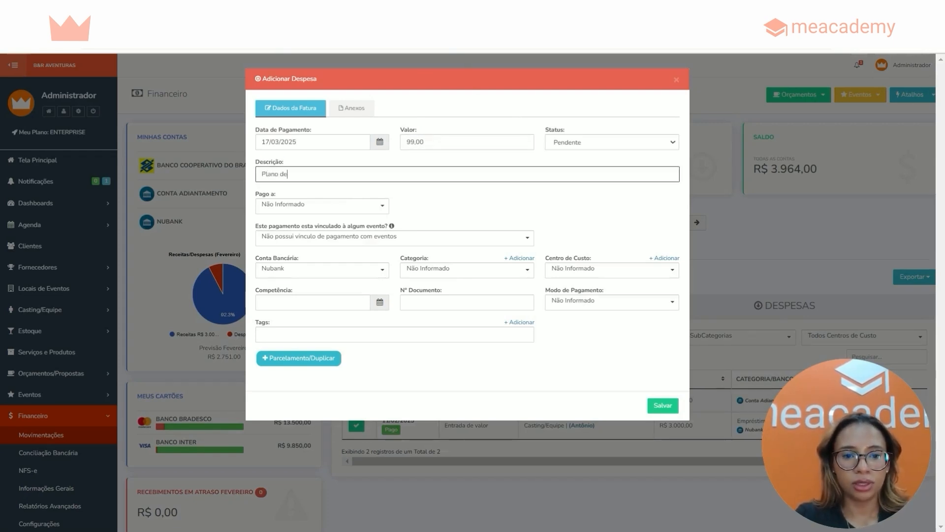
{"action": "type", "text": " internet"}
{"action": "key", "text": "Tab"}
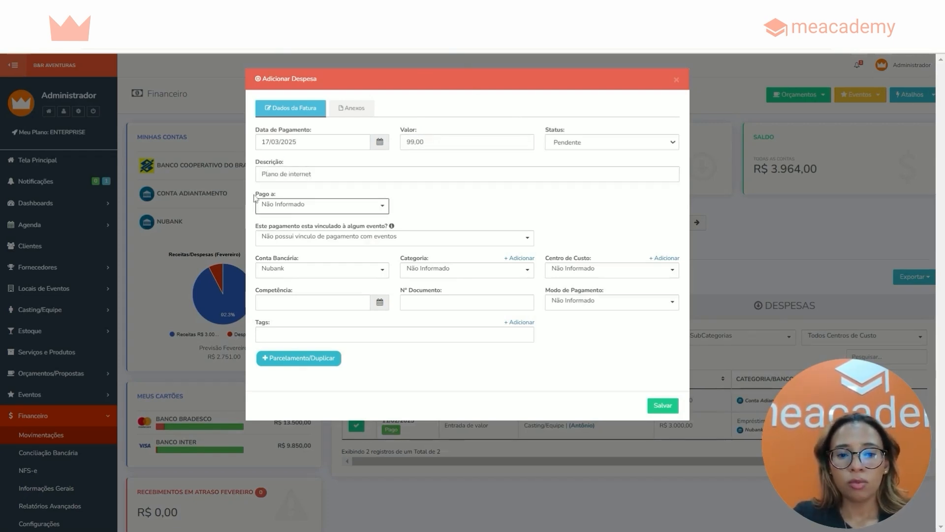
Set the expense as paid to Fornecedores/Parceiros, with Claro as responsible, from the Banco Cooperativo do Brasil account
{"action": "left_click_drag", "start_coordinate": [254, 195], "coordinate": [306, 192]}
{"action": "left_click", "coordinate": [282, 203]}
{"action": "left_click", "coordinate": [284, 267]}
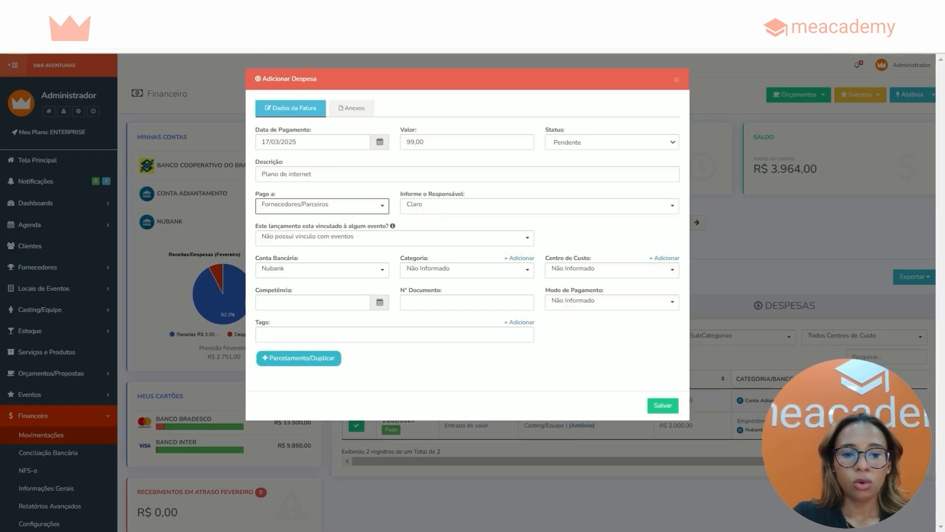
{"action": "left_click", "coordinate": [276, 270]}
{"action": "left_click", "coordinate": [298, 304]}
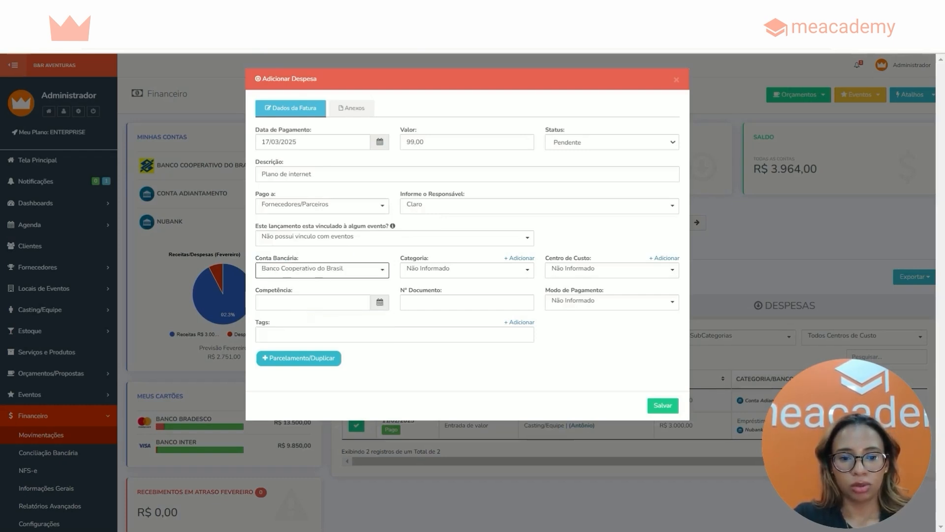
Try PIX as the expense's payment mode and go to its Chave Pix field
{"action": "left_click_drag", "start_coordinate": [546, 290], "coordinate": [602, 290]}
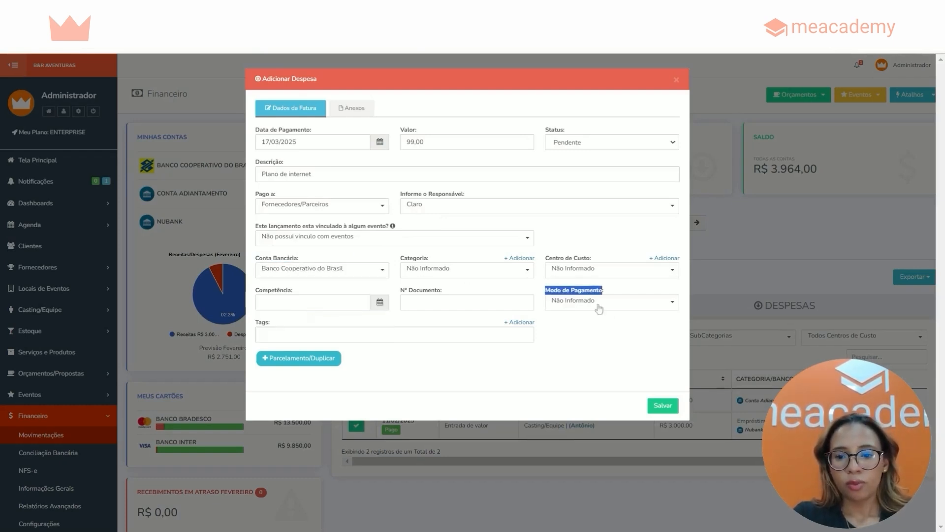
{"action": "left_click", "coordinate": [599, 306]}
{"action": "type", "text": "pix"}
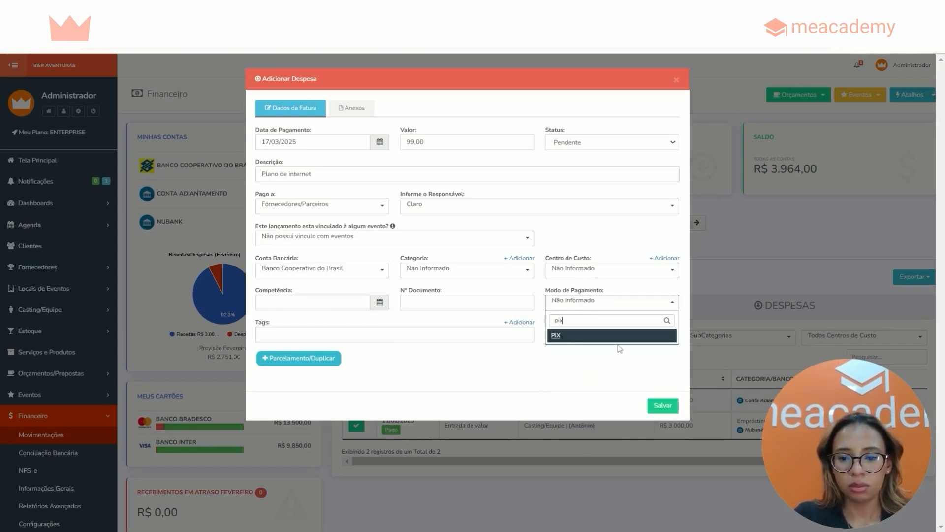
{"action": "left_click", "coordinate": [618, 339]}
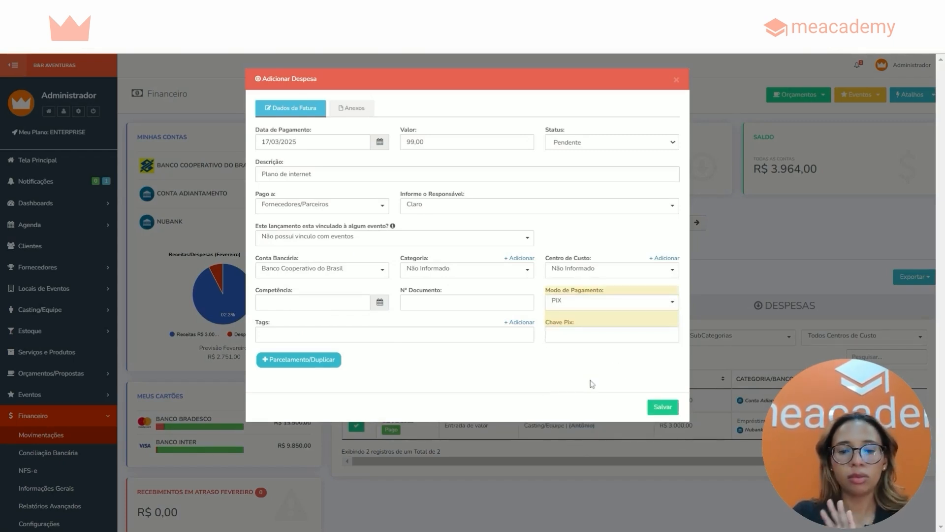
{"action": "left_click", "coordinate": [597, 335]}
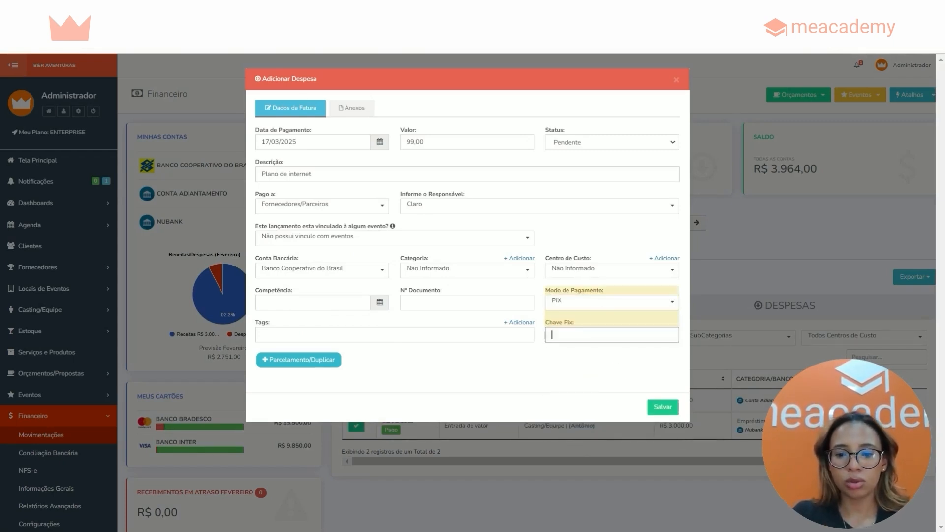
Set the expense's payment mode to Dinheiro
{"action": "left_click", "coordinate": [580, 303]}
{"action": "type", "text": "dinheir"}
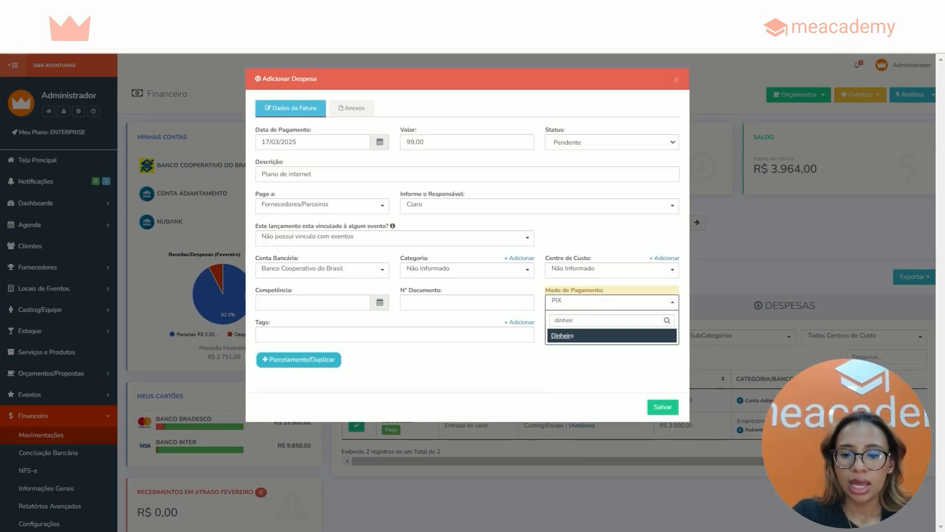
{"action": "left_click", "coordinate": [576, 338]}
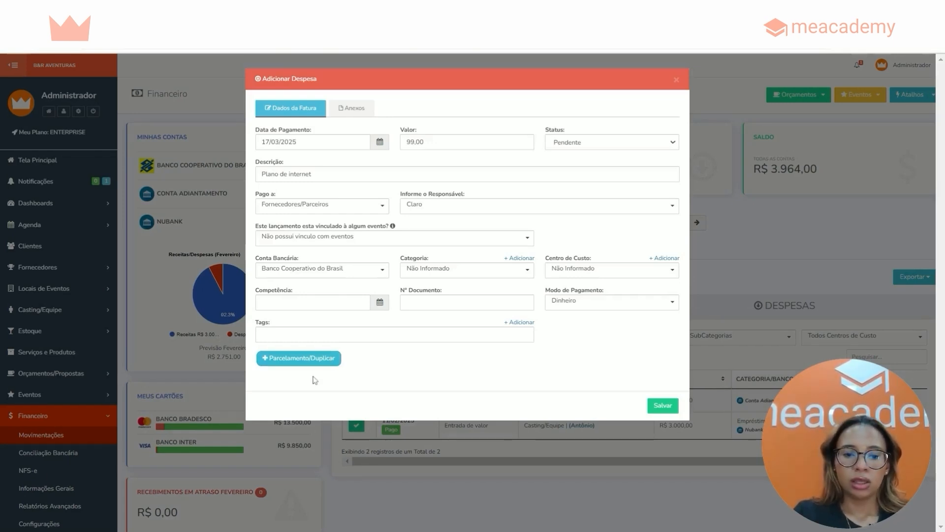
Open the expense's installment and duplication settings and enter a quantity of 12 with a value of 99,00
{"action": "left_click", "coordinate": [279, 362]}
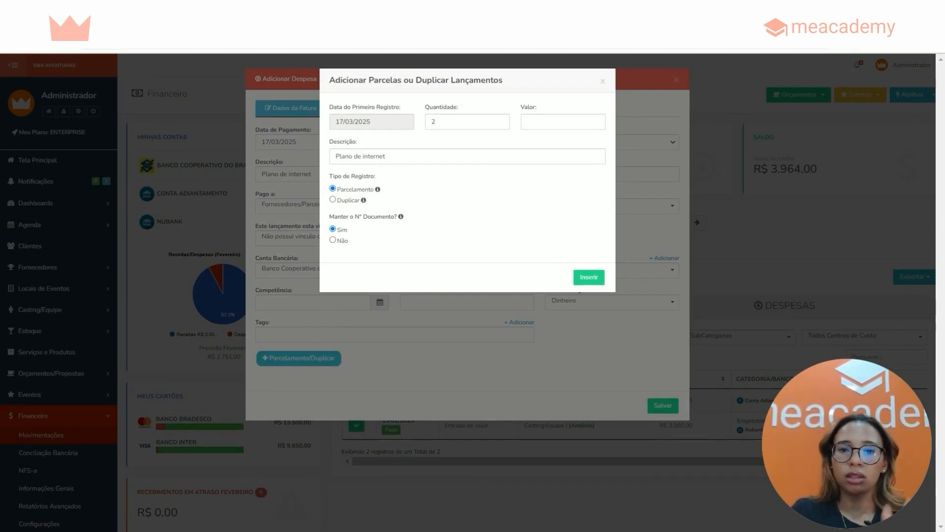
{"action": "triple_click", "coordinate": [335, 122]}
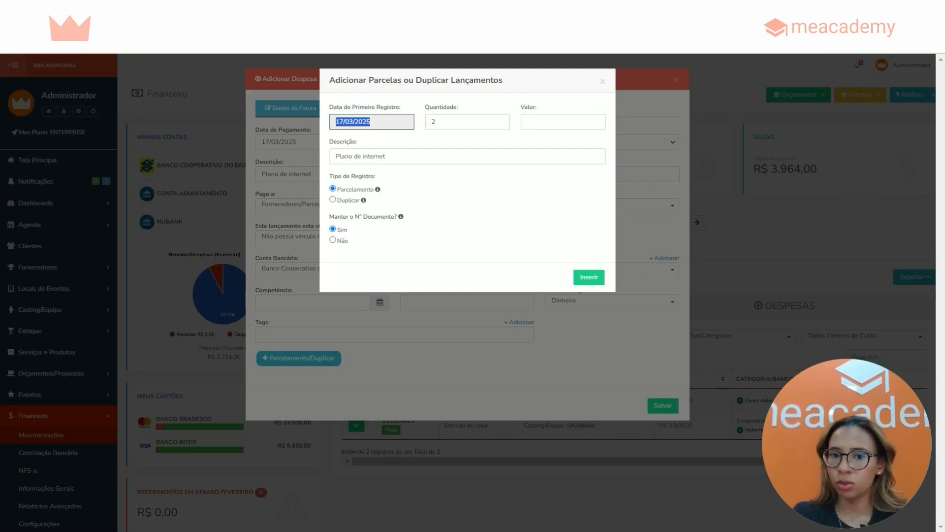
{"action": "left_click_drag", "start_coordinate": [425, 107], "coordinate": [466, 111]}
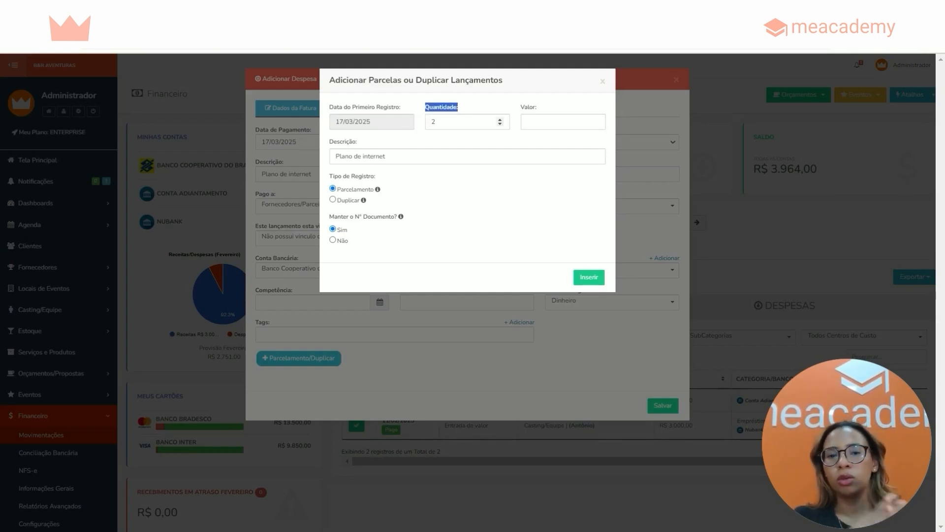
{"action": "left_click", "coordinate": [442, 122]}
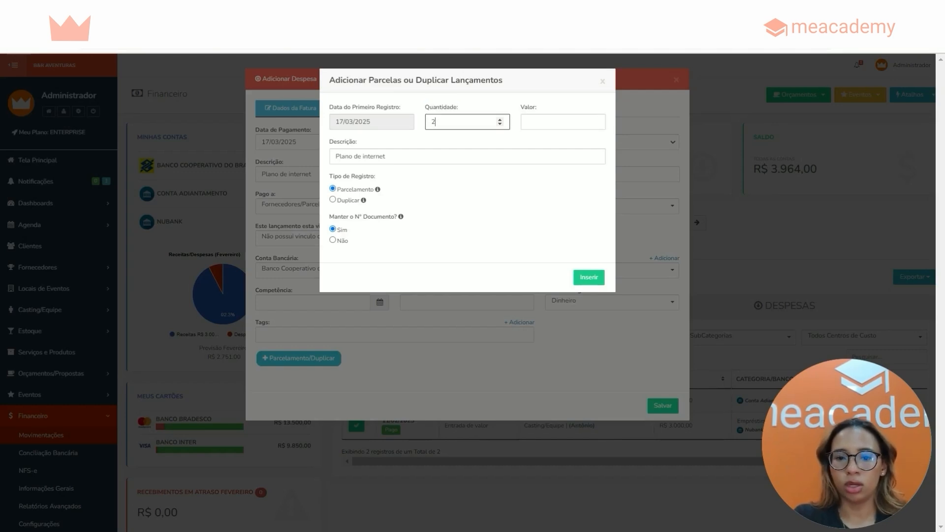
{"action": "type", "text": "2"}
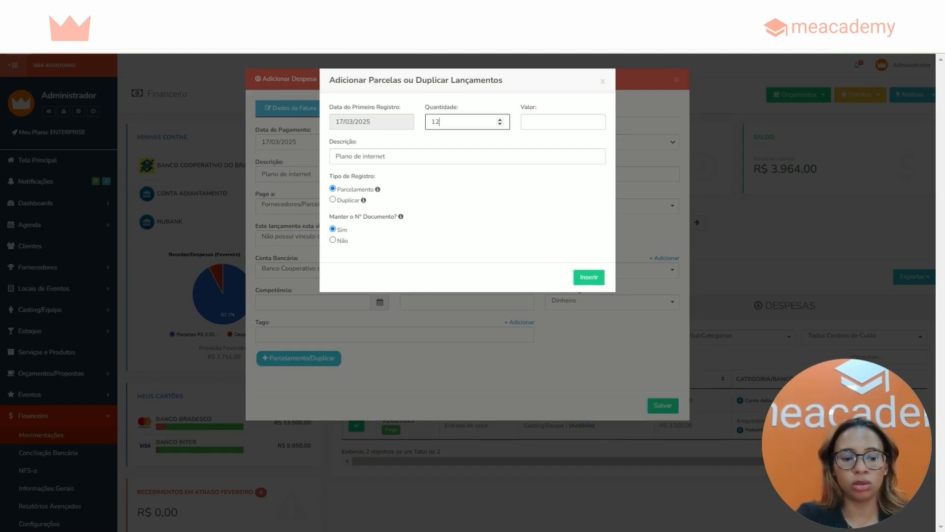
{"action": "key", "text": "Tab"}
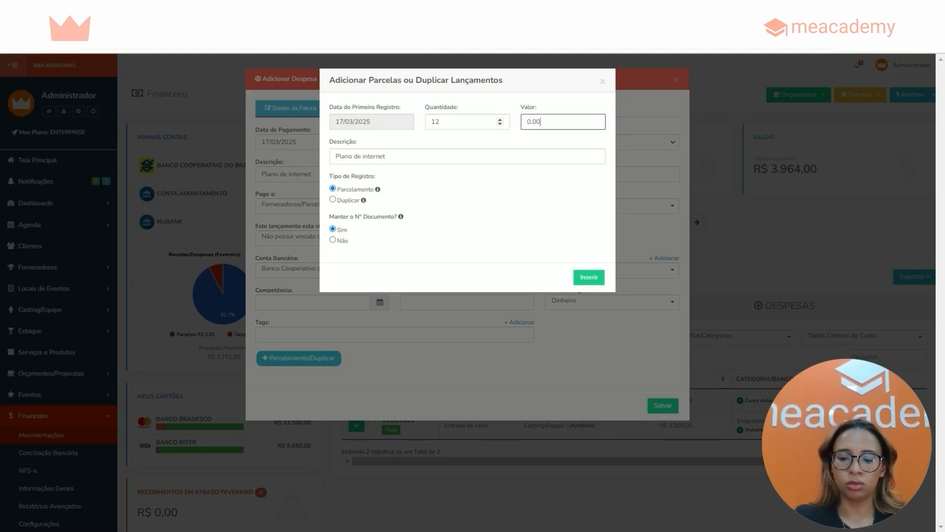
{"action": "type", "text": "99,00"}
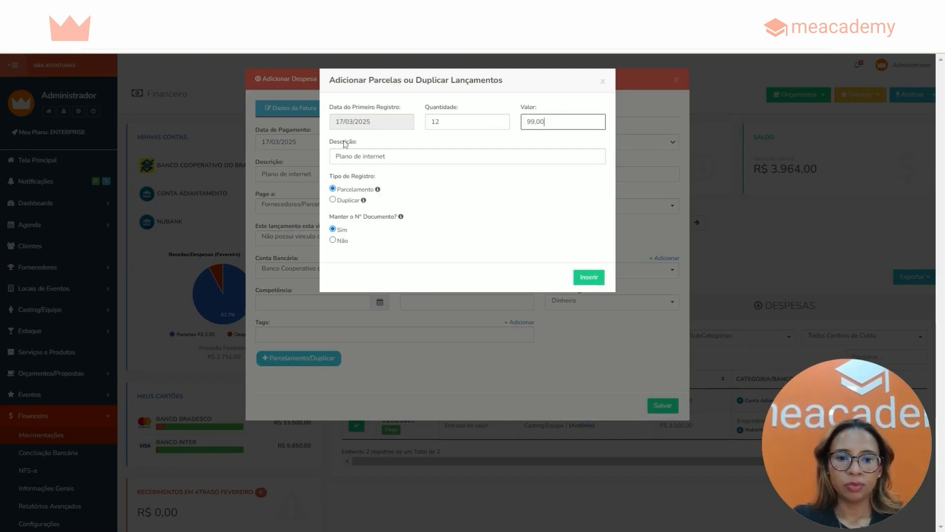
Examine the Parcelamento and Duplicar record types and the option to keep the document number
{"action": "left_click_drag", "start_coordinate": [328, 176], "coordinate": [375, 206]}
{"action": "left_click", "coordinate": [412, 207]}
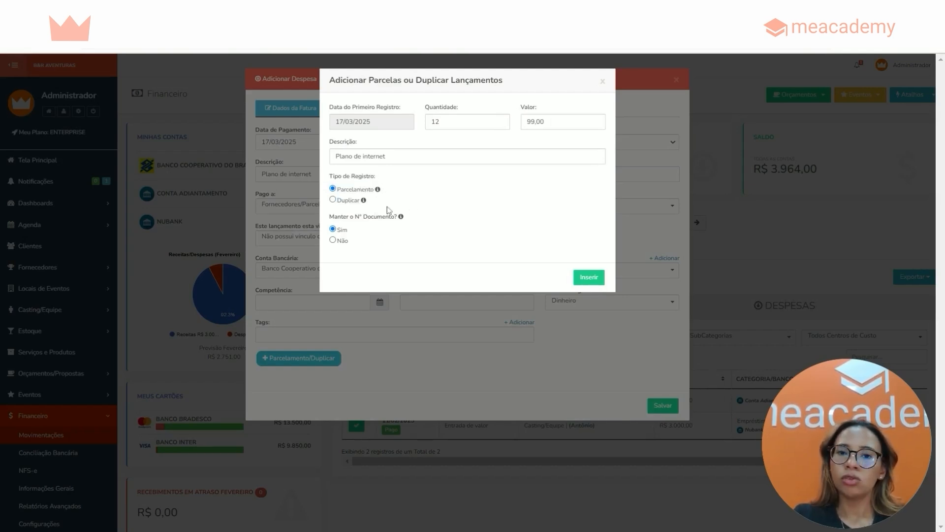
{"action": "left_click_drag", "start_coordinate": [337, 190], "coordinate": [375, 191]}
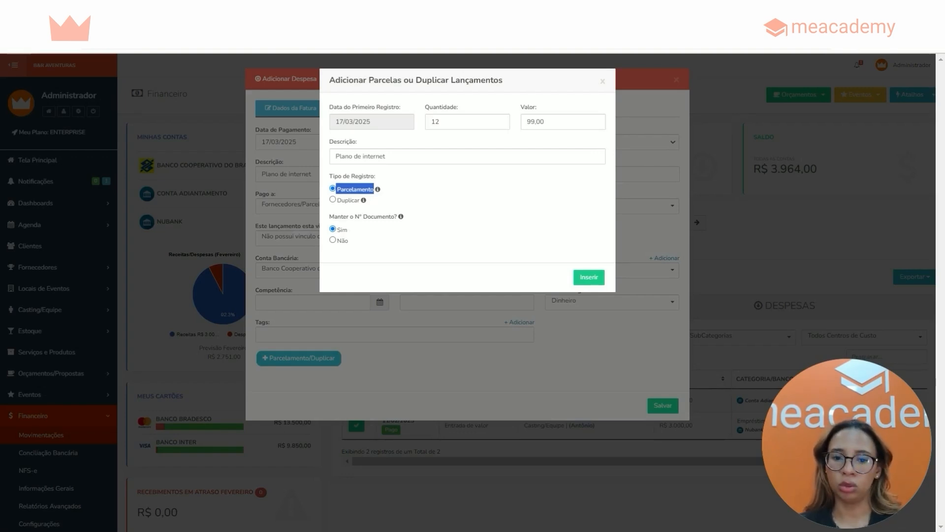
{"action": "double_click", "coordinate": [348, 200]}
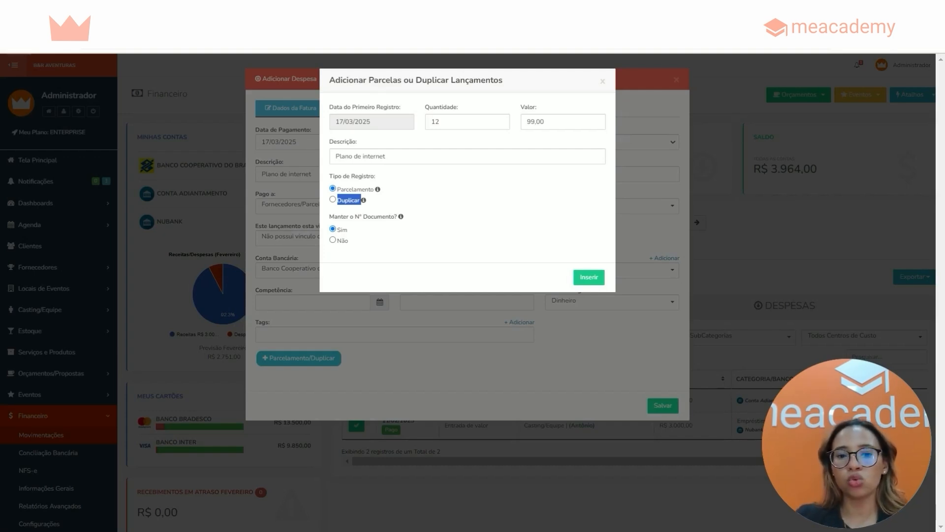
{"action": "double_click", "coordinate": [356, 189]}
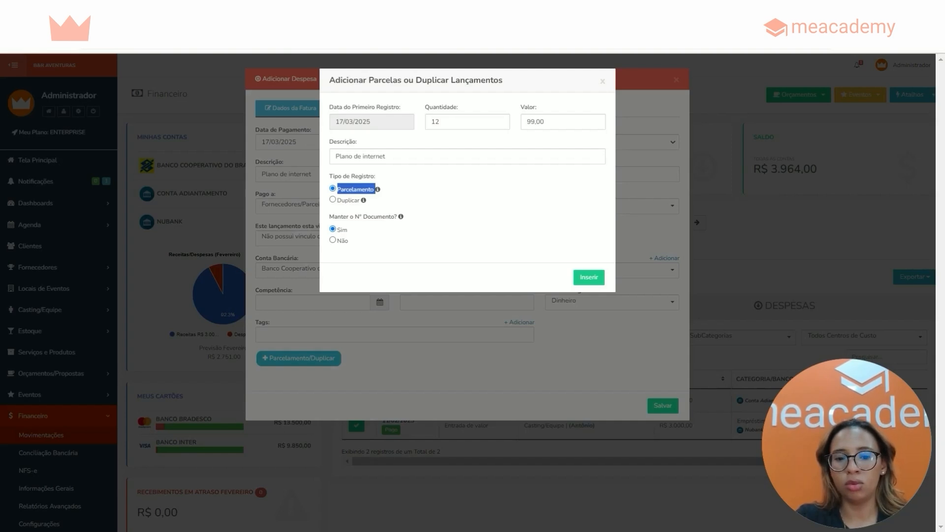
{"action": "left_click_drag", "start_coordinate": [329, 178], "coordinate": [383, 179]}
{"action": "left_click", "coordinate": [384, 180]}
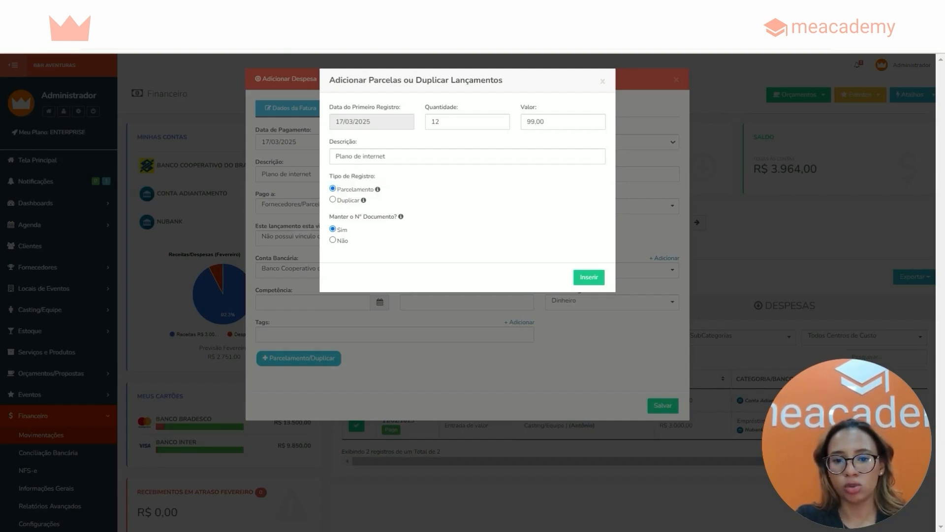
{"action": "double_click", "coordinate": [357, 189]}
{"action": "left_click", "coordinate": [331, 218]}
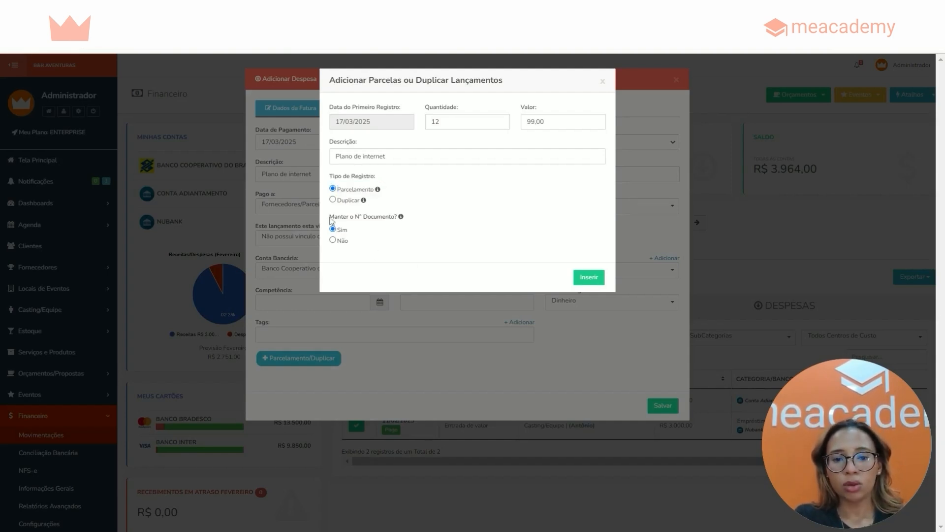
{"action": "left_click_drag", "start_coordinate": [330, 217], "coordinate": [395, 217]}
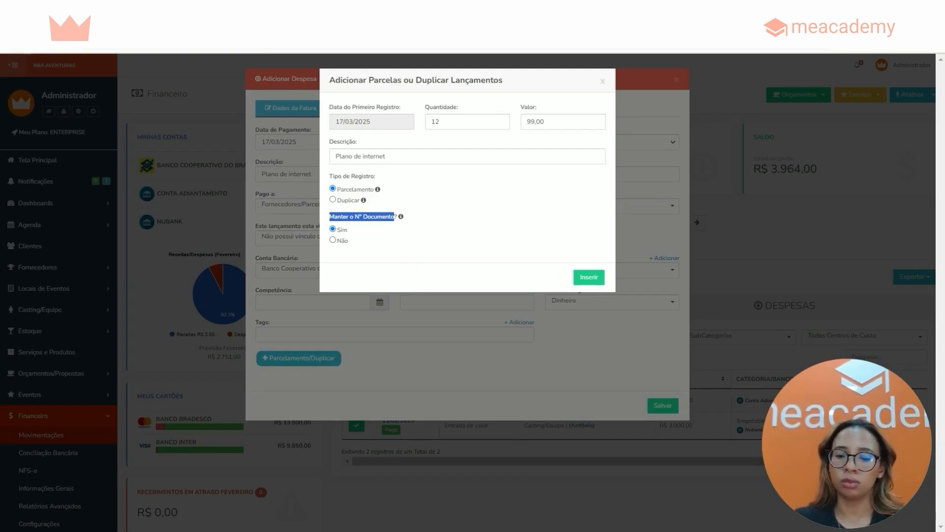
Check the Nº Documento field in the main expense form and return to the installment and duplication settings
{"action": "left_click", "coordinate": [602, 81]}
{"action": "left_click_drag", "start_coordinate": [396, 291], "coordinate": [448, 293]}
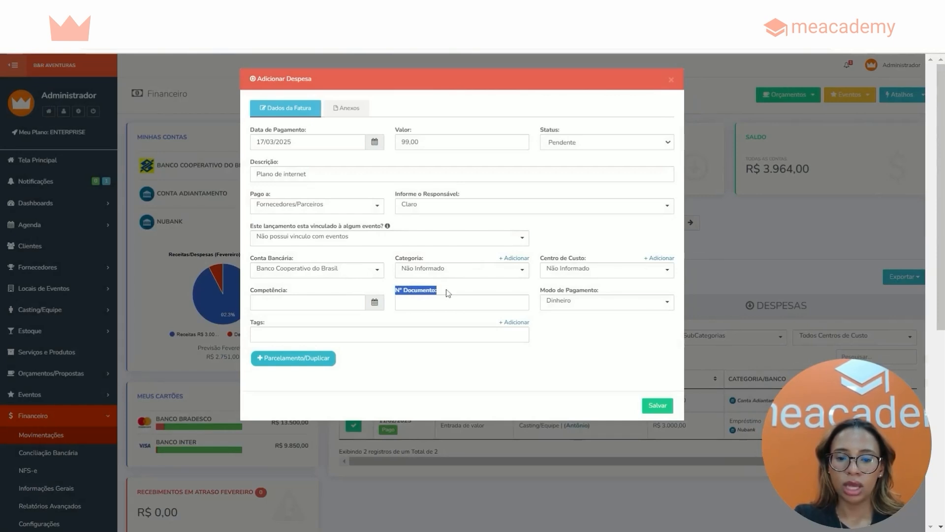
{"action": "left_click", "coordinate": [402, 302]}
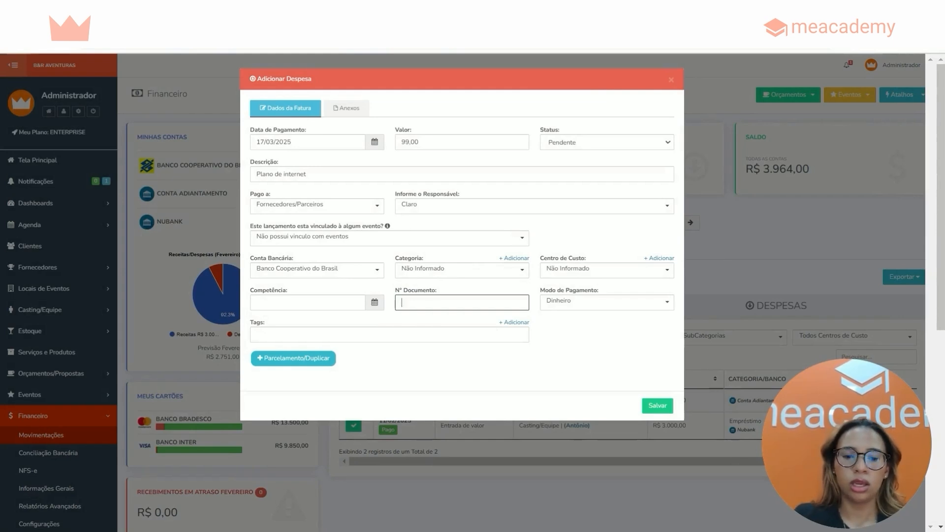
{"action": "left_click", "coordinate": [327, 358]}
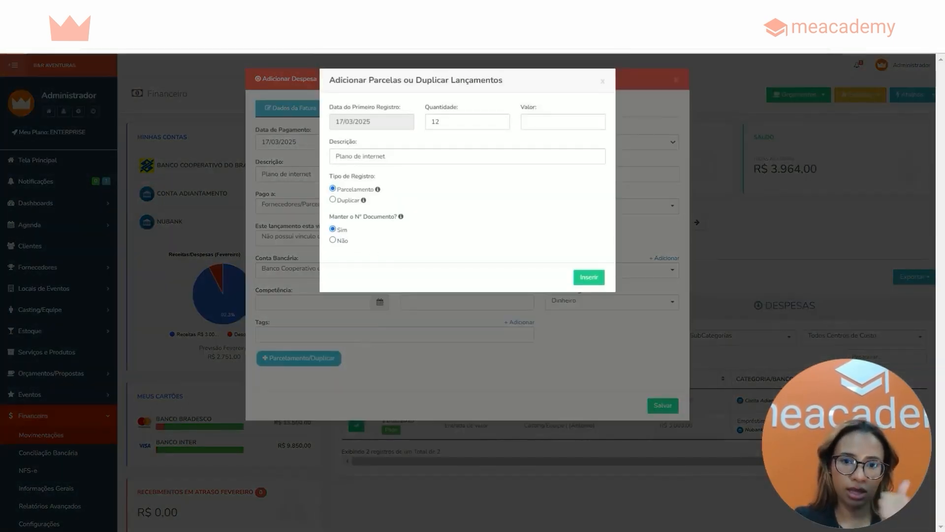
Set the installment value to 99,00 and insert the internet plan installments into the expense
{"action": "left_click", "coordinate": [561, 121]}
{"action": "type", "text": "99,00"}
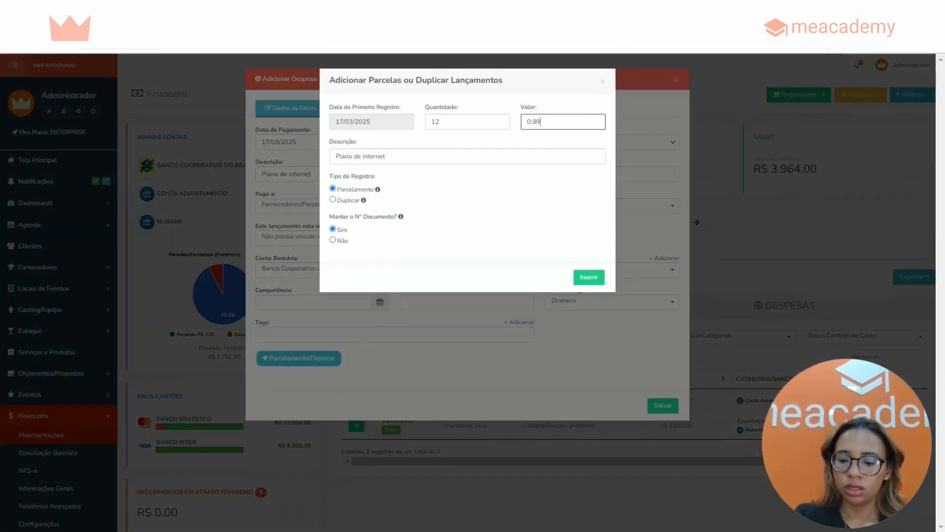
{"action": "left_click", "coordinate": [595, 280]}
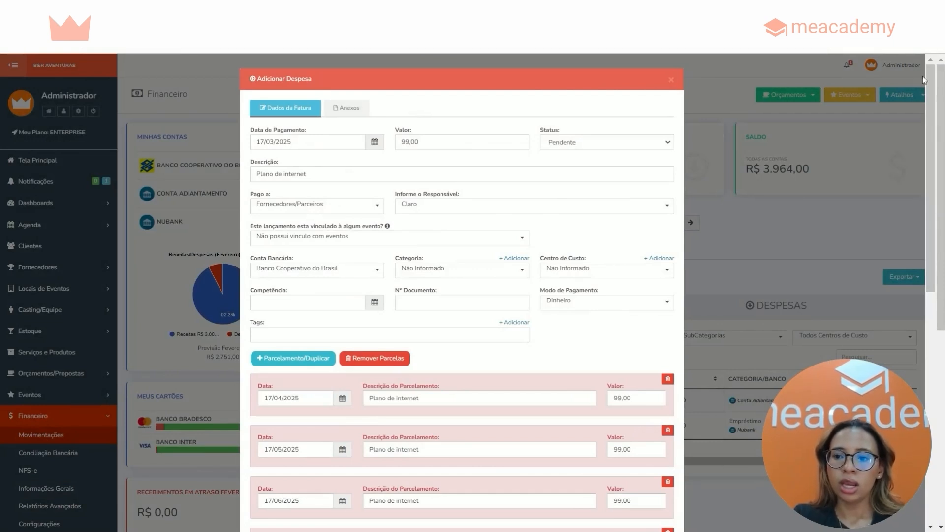
Review the dates and values of the internet plan installments and save the expense
{"action": "left_click_drag", "start_coordinate": [929, 81], "coordinate": [937, 221]}
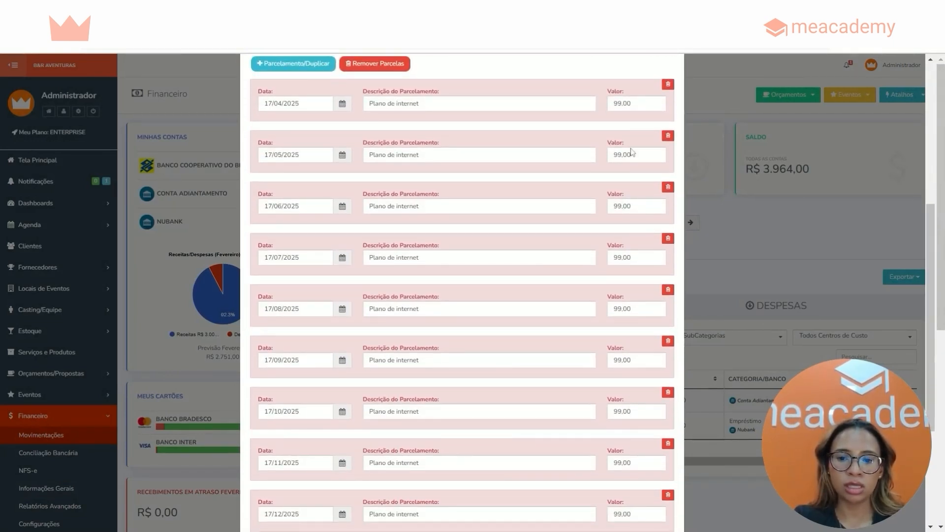
{"action": "left_click_drag", "start_coordinate": [943, 226], "coordinate": [942, 308]}
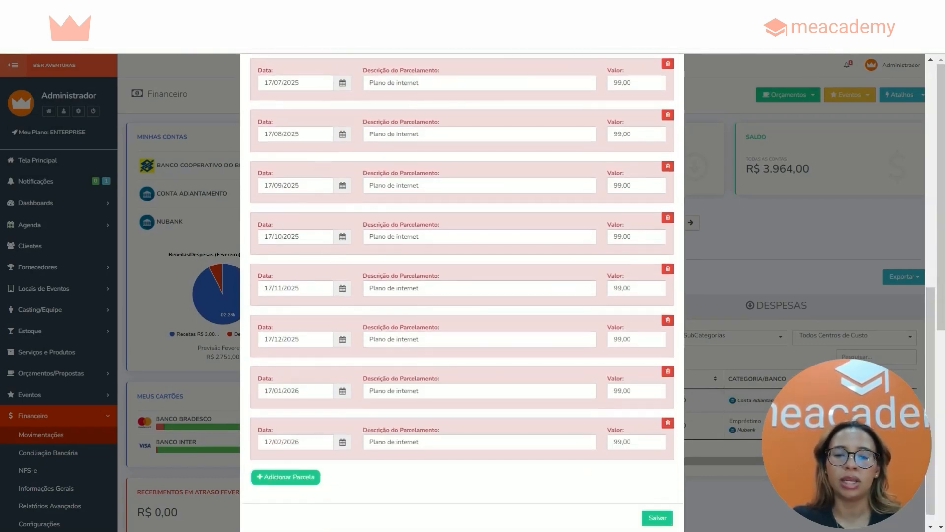
{"action": "left_click", "coordinate": [297, 185]}
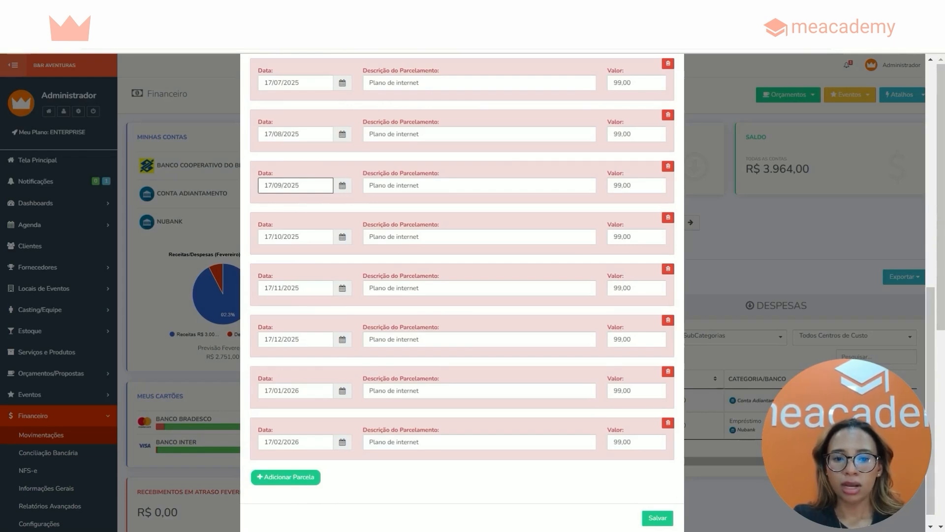
{"action": "triple_click", "coordinate": [297, 185]}
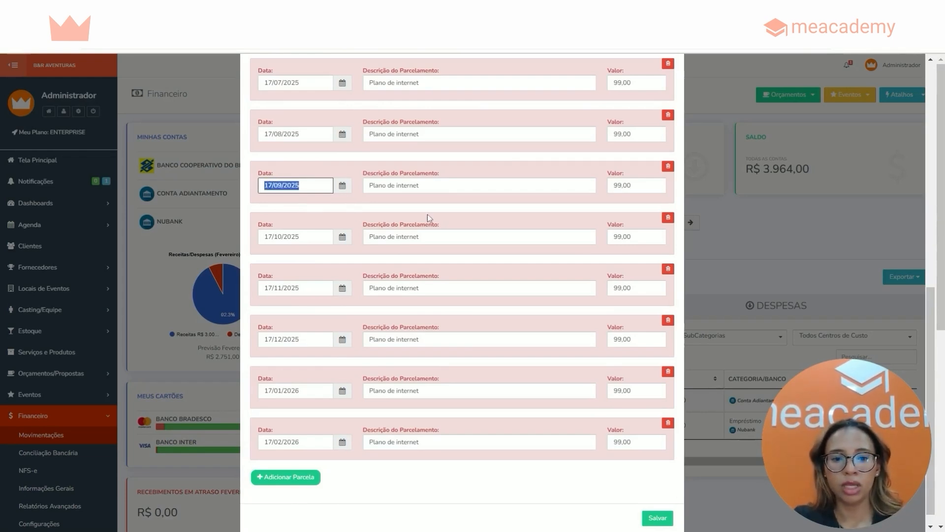
{"action": "left_click", "coordinate": [658, 518]}
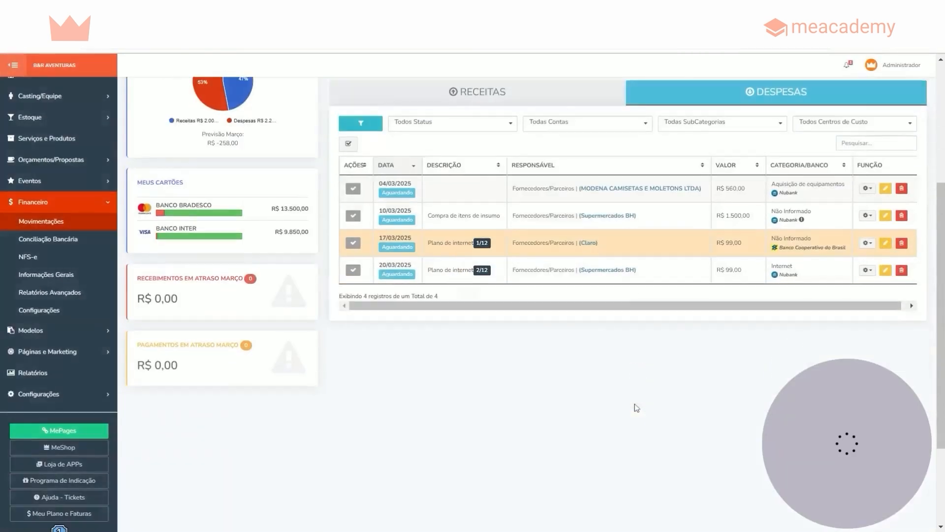
View the Claro internet plan's full installment list with 100 records per page, and close it
{"action": "scroll", "coordinate": [637, 407], "scroll_direction": "down", "scroll_amount": 3}
{"action": "scroll", "coordinate": [788, 253], "scroll_direction": "up", "scroll_amount": 2}
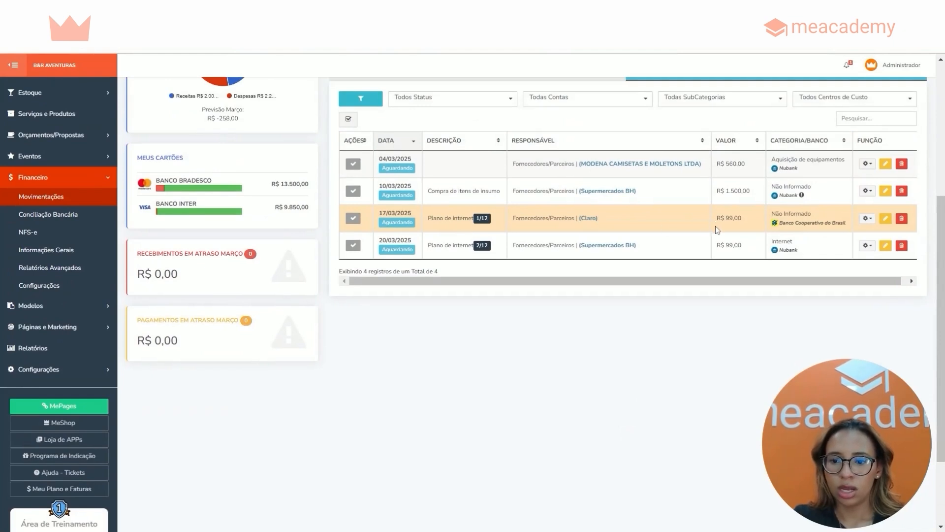
{"action": "left_click", "coordinate": [482, 218]}
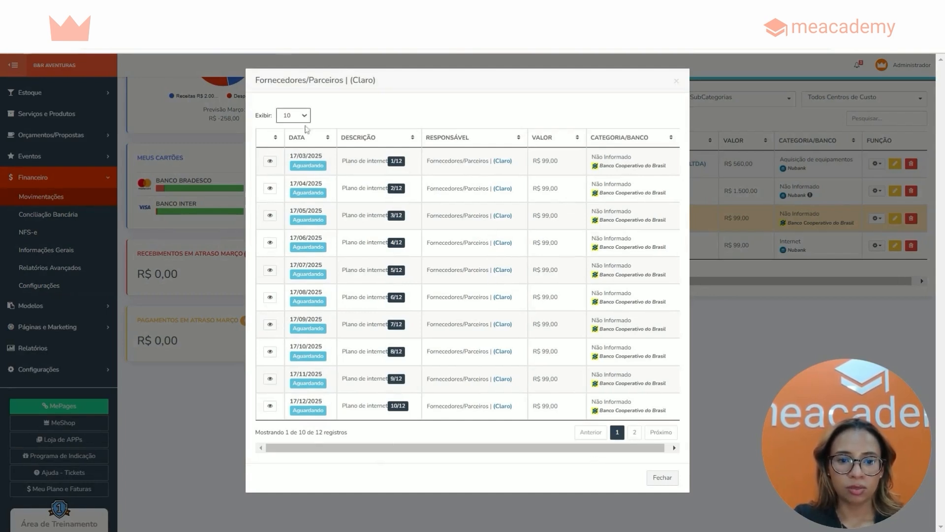
{"action": "left_click", "coordinate": [306, 129]}
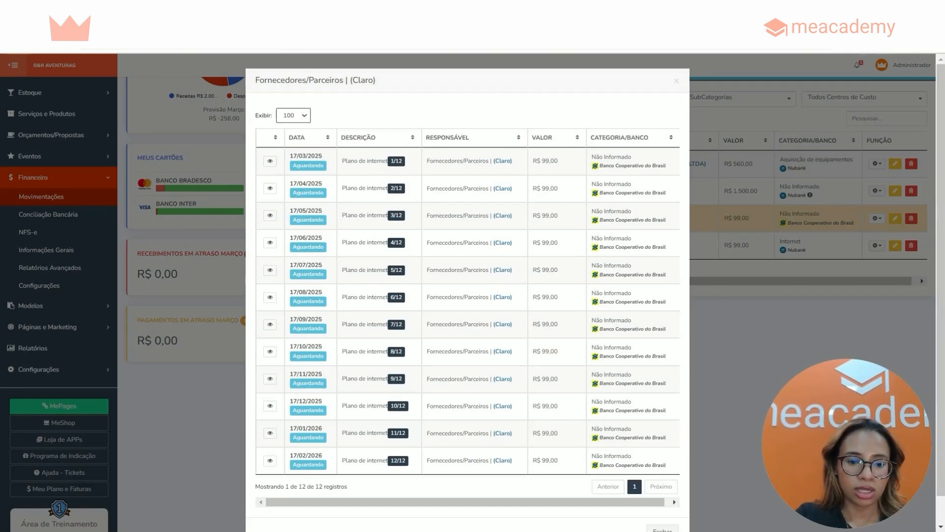
{"action": "left_click", "coordinate": [677, 81]}
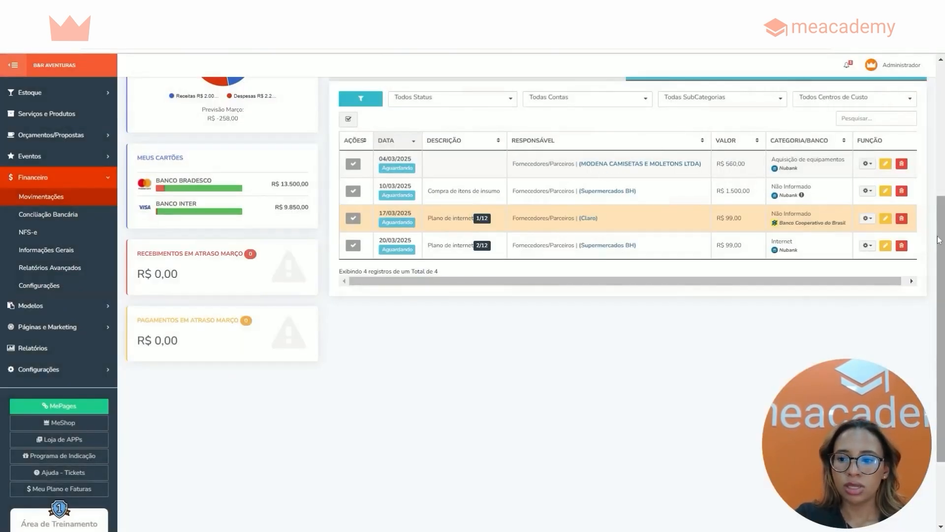
Advance the financial movements from March to April 2025 and bring up that month's expenses
{"action": "scroll", "coordinate": [555, 94], "scroll_direction": "up", "scroll_amount": 3}
{"action": "scroll", "coordinate": [715, 170], "scroll_direction": "up", "scroll_amount": 1}
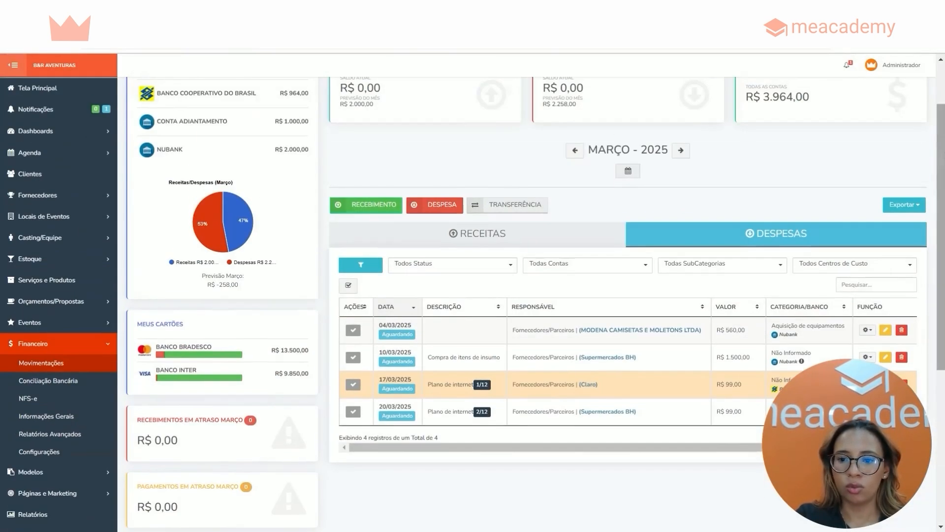
{"action": "left_click", "coordinate": [678, 151]}
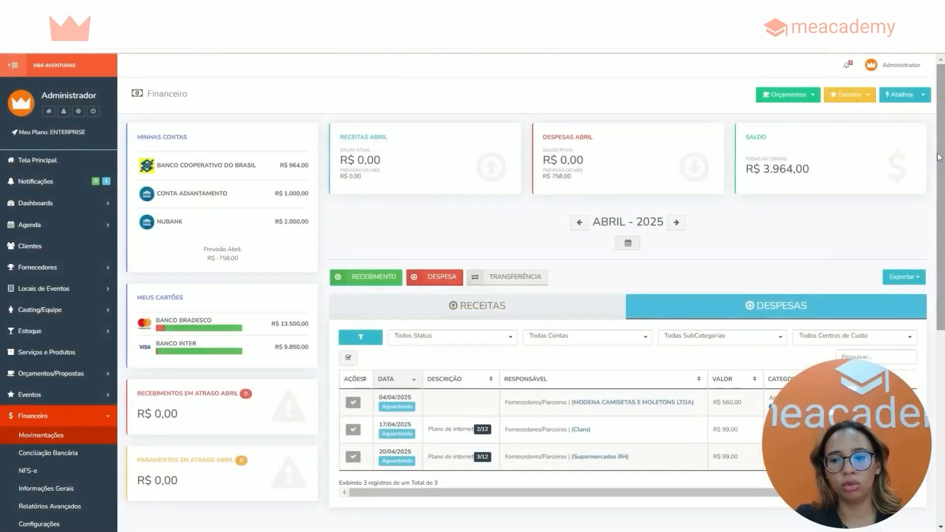
{"action": "scroll", "coordinate": [938, 157], "scroll_direction": "down", "scroll_amount": 2}
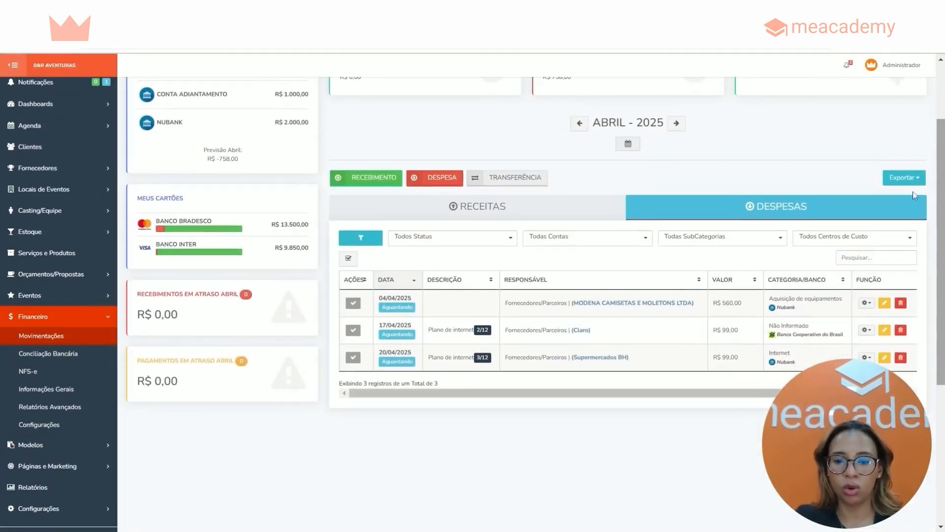
Open the April Claro installment for editing, examine the option on which installments to edit, and close without saving
{"action": "left_click", "coordinate": [884, 330]}
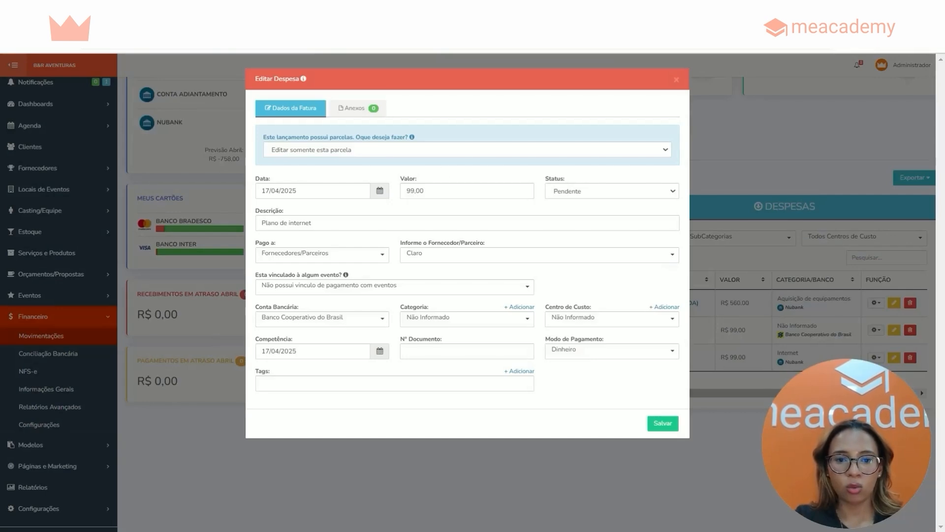
{"action": "left_click_drag", "start_coordinate": [263, 137], "coordinate": [394, 151]}
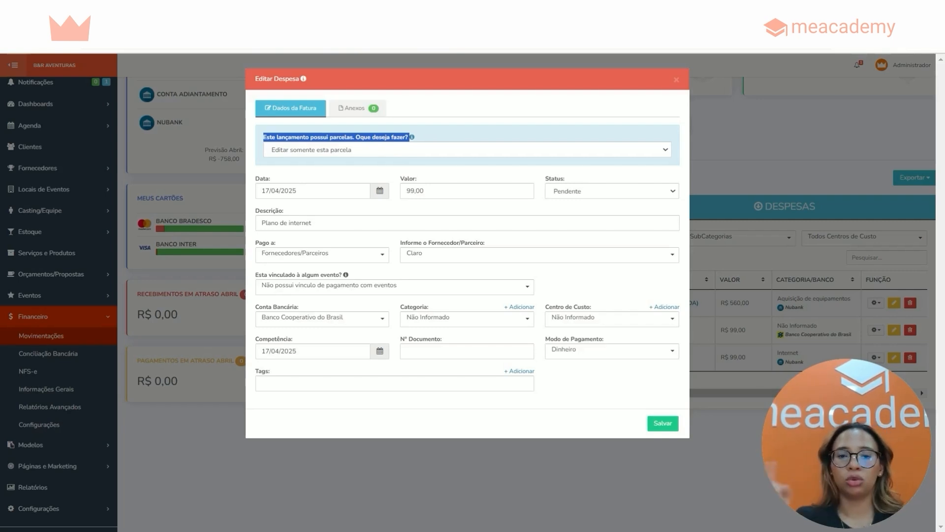
{"action": "left_click", "coordinate": [450, 137]}
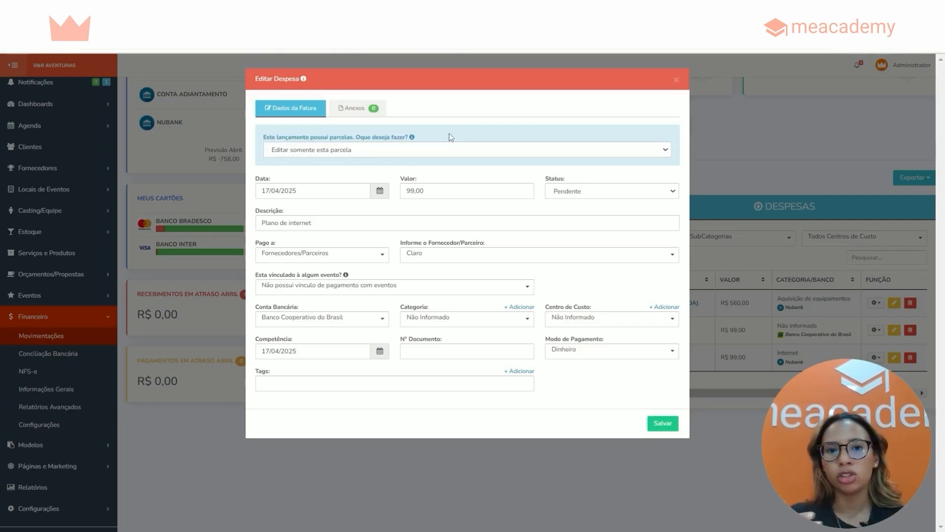
{"action": "left_click", "coordinate": [677, 80]}
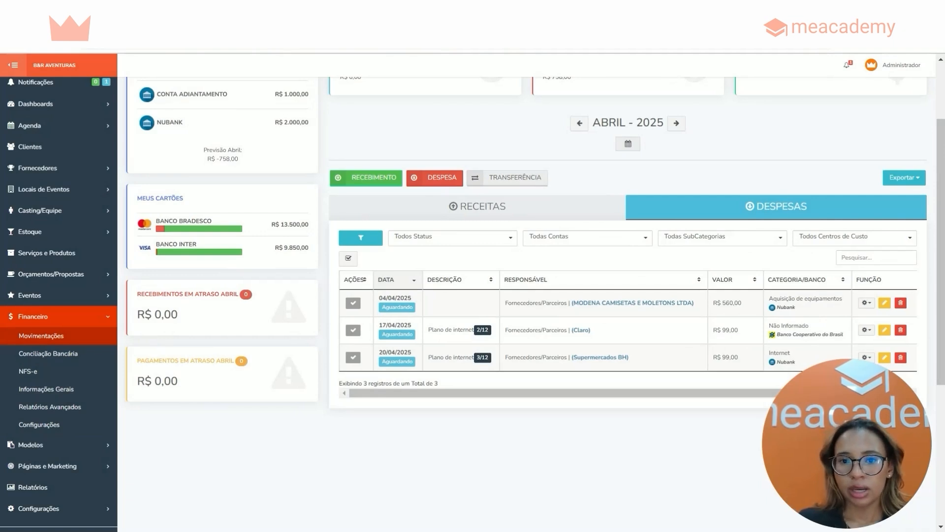
Examine the expense status filter options and keep Todos Status selected
{"action": "left_click", "coordinate": [415, 241]}
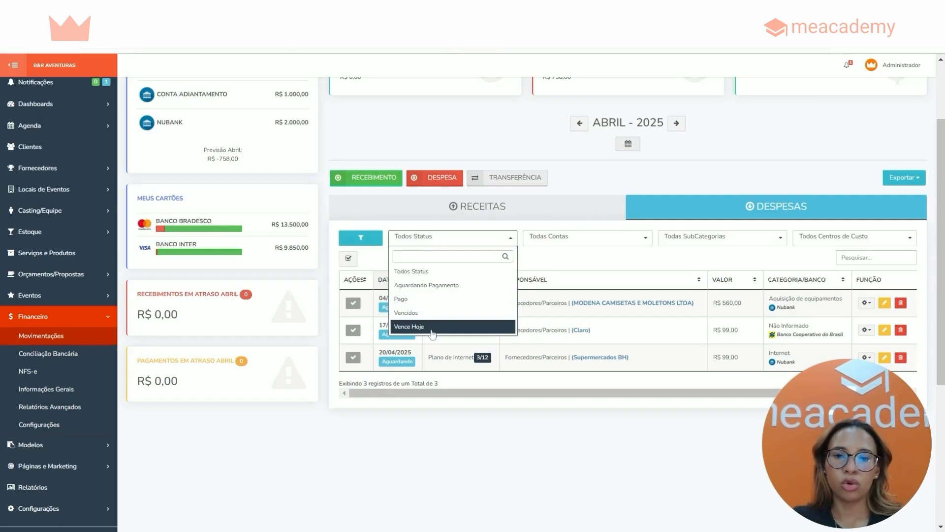
{"action": "left_click", "coordinate": [434, 272]}
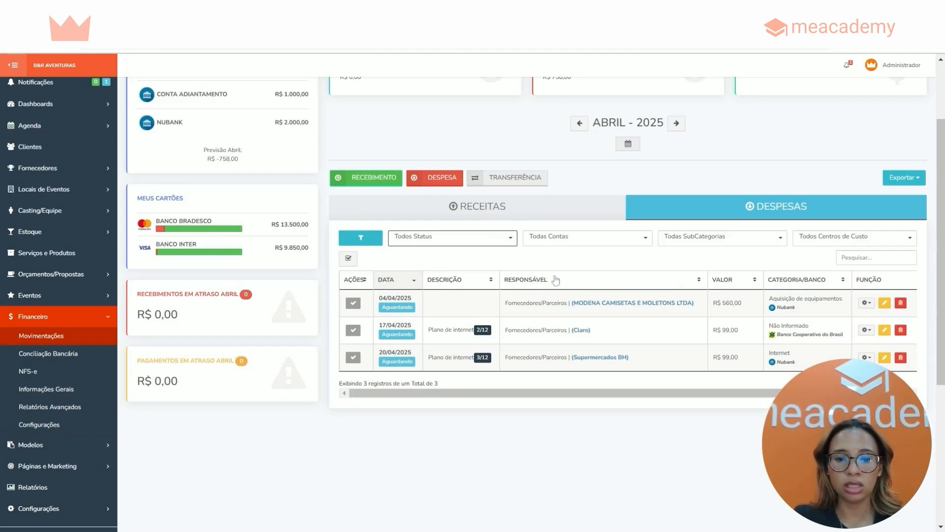
Select all three April expenses and mark them as paid in bulk with payment date 18/02/2025
{"action": "left_click", "coordinate": [348, 259]}
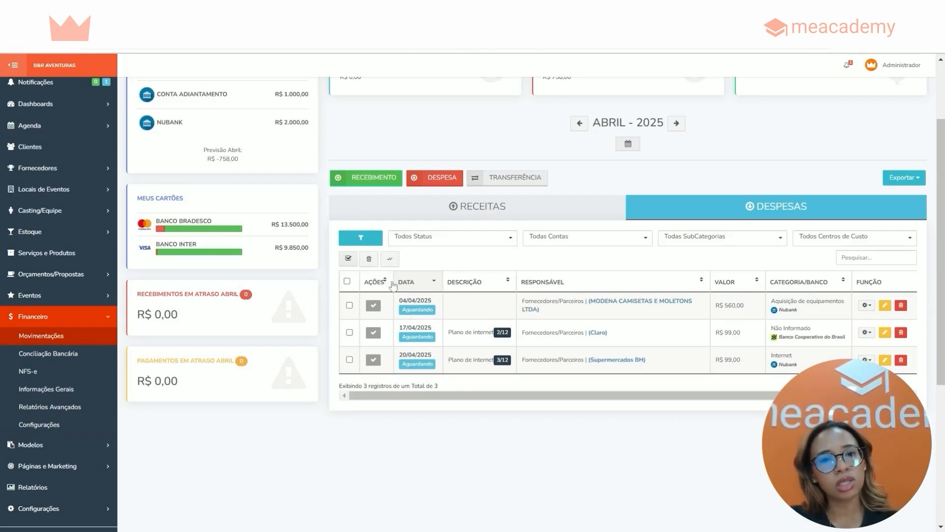
{"action": "left_click", "coordinate": [350, 305]}
{"action": "left_click", "coordinate": [349, 332]}
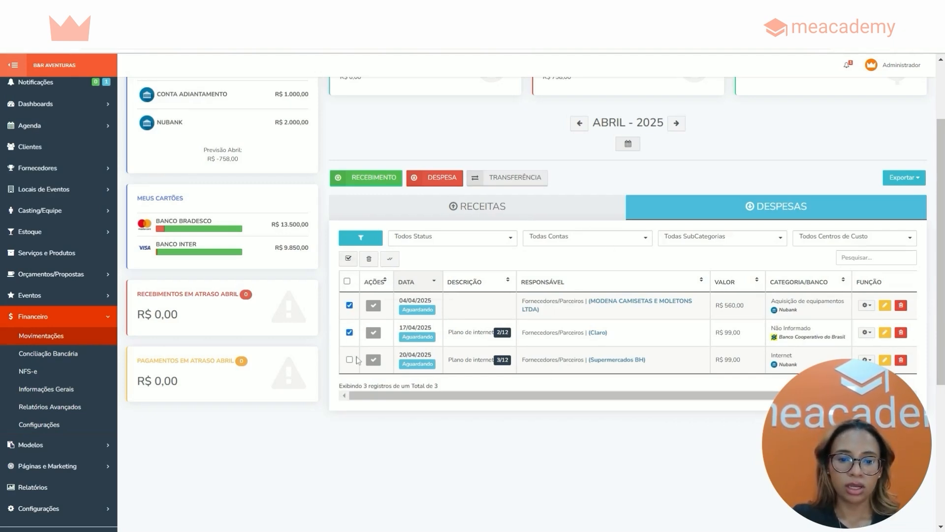
{"action": "left_click", "coordinate": [350, 359]}
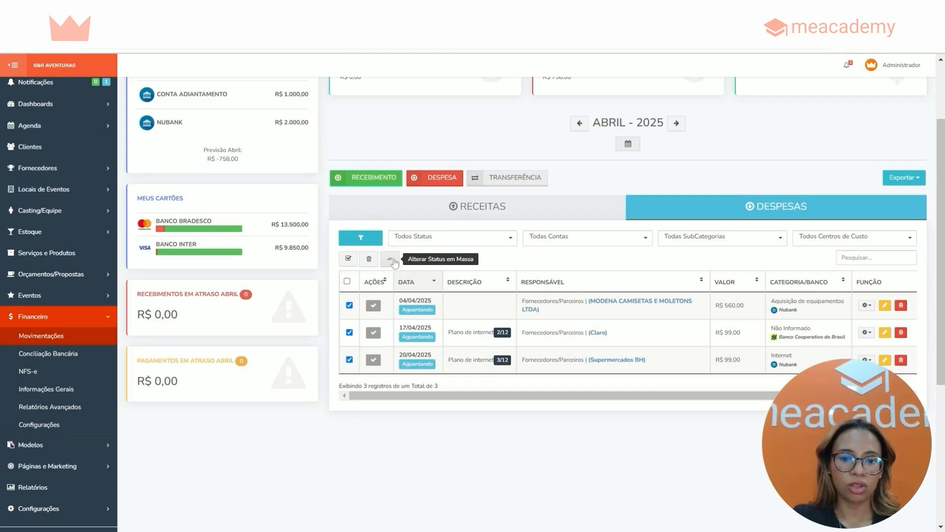
{"action": "left_click", "coordinate": [391, 264]}
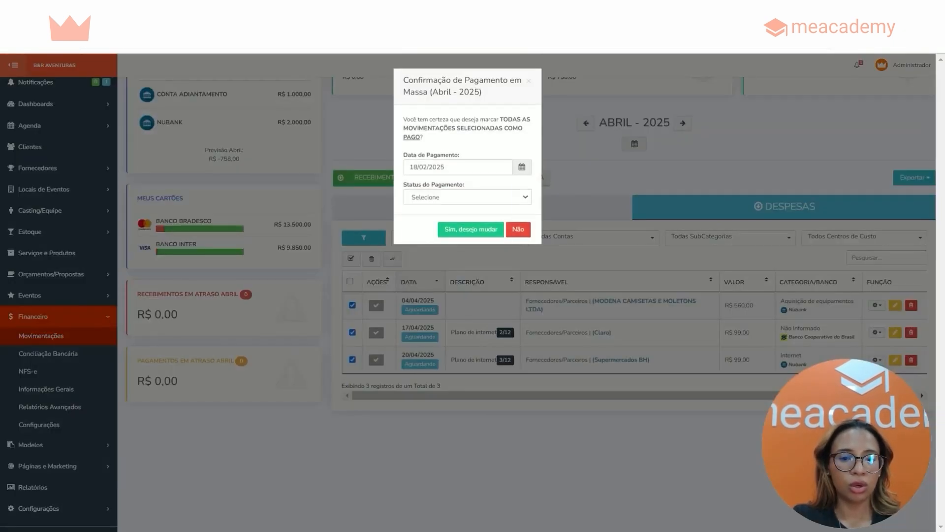
{"action": "left_click", "coordinate": [449, 167]}
{"action": "left_click", "coordinate": [442, 273]}
{"action": "left_click", "coordinate": [447, 168]}
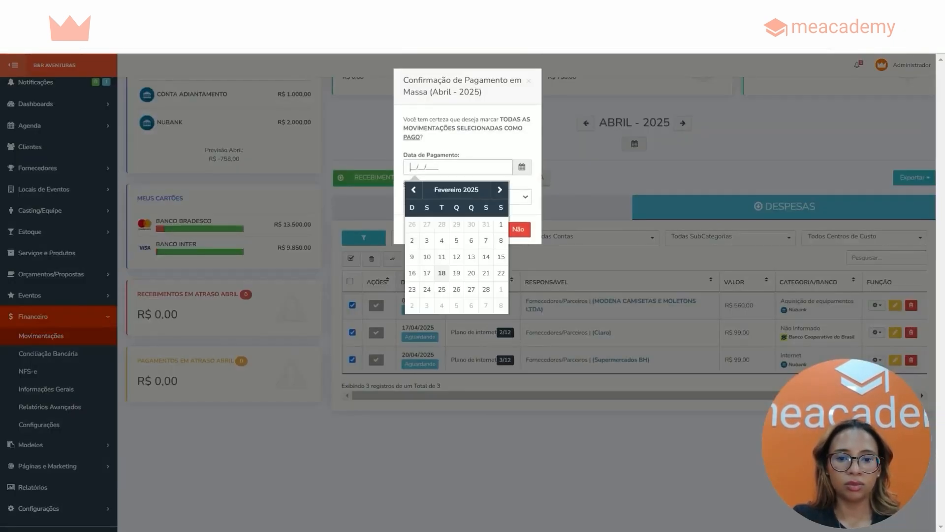
{"action": "left_click", "coordinate": [442, 273]}
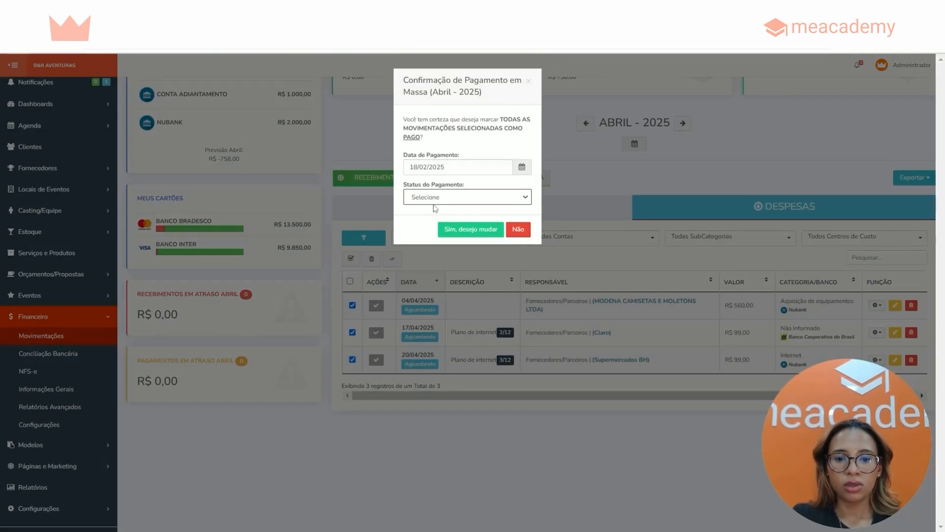
{"action": "left_click", "coordinate": [435, 197]}
{"action": "left_click", "coordinate": [486, 237]}
{"action": "left_click", "coordinate": [464, 239]}
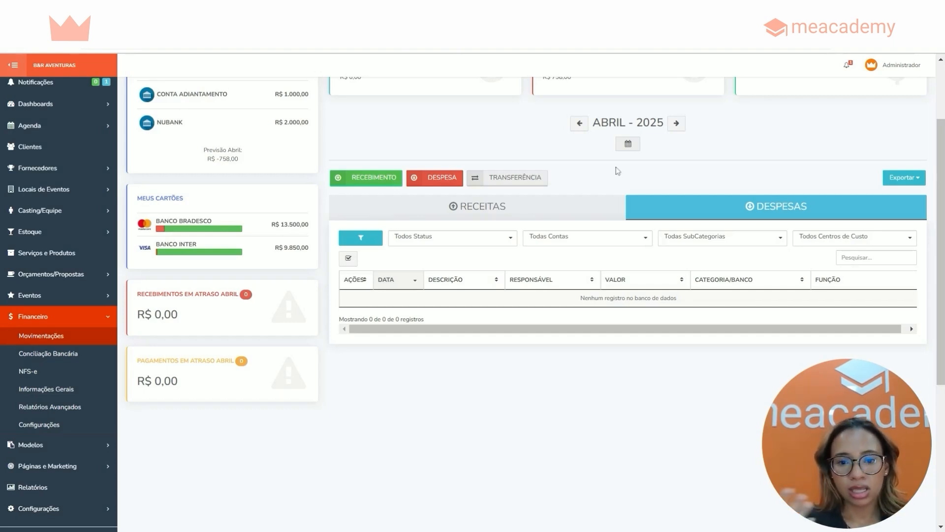
Start a transfer between company accounts dated 23/02/2025
{"action": "scroll", "coordinate": [618, 170], "scroll_direction": "up", "scroll_amount": 2}
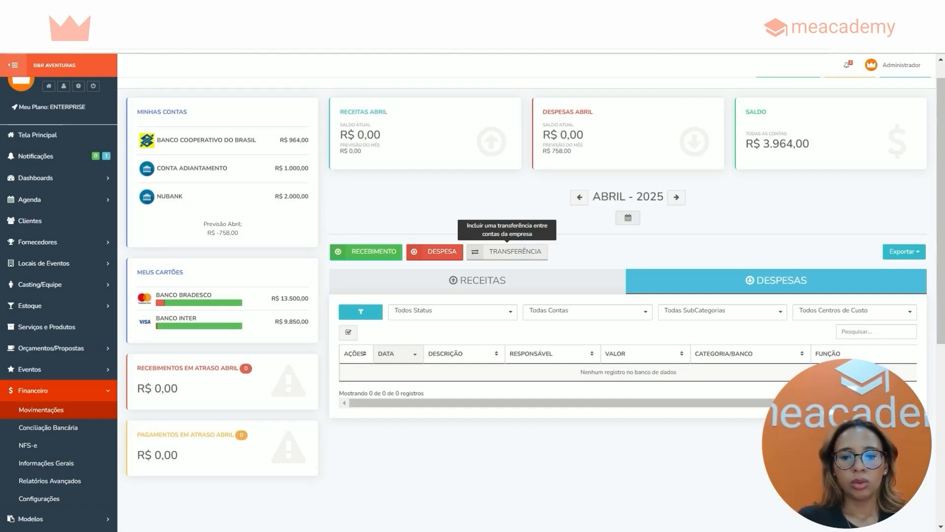
{"action": "left_click", "coordinate": [525, 256]}
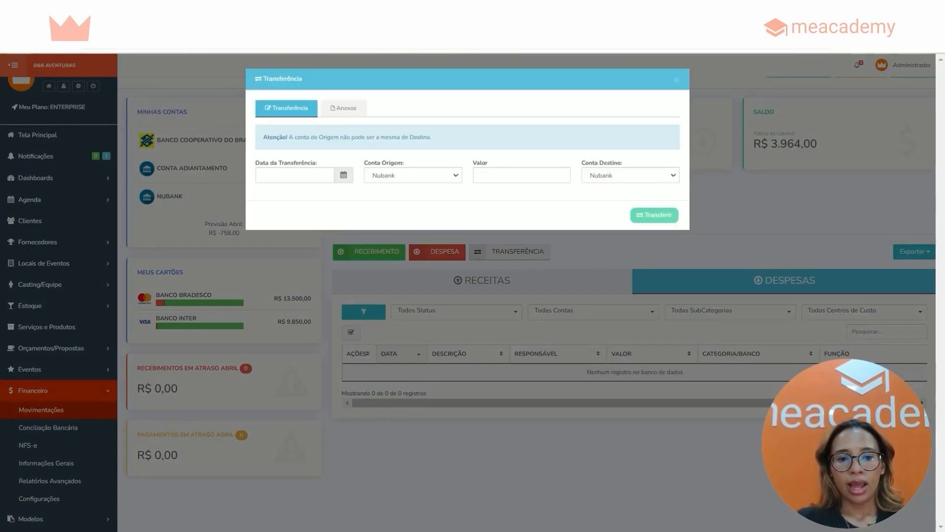
{"action": "triple_click", "coordinate": [276, 164]}
{"action": "left_click", "coordinate": [271, 175]}
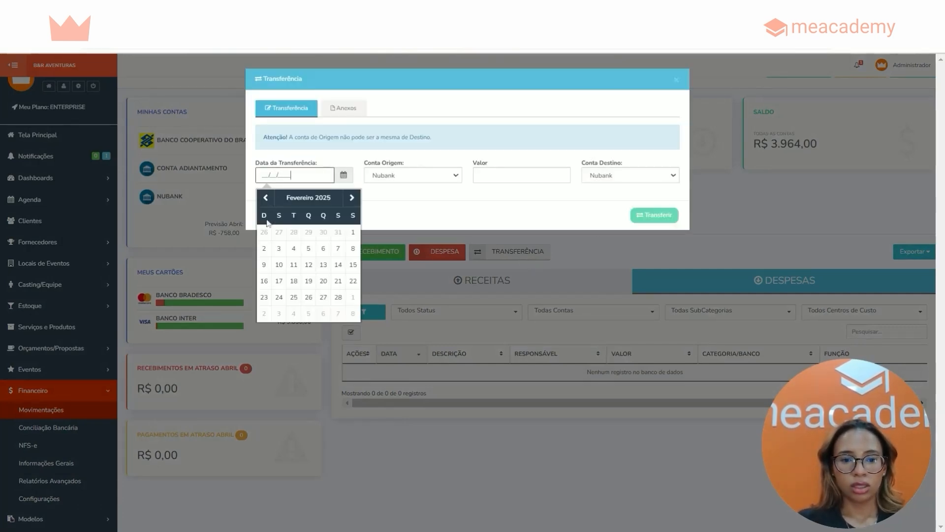
{"action": "left_click", "coordinate": [263, 297]}
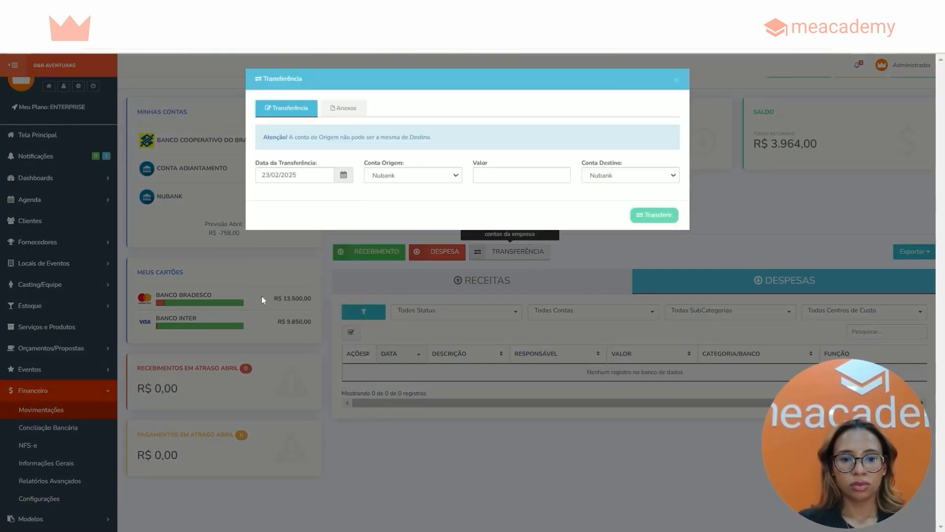
Transfer 1.000,00 from Banco Cooperativo do Brasil to Nubank and check its record in the February income list
{"action": "left_click", "coordinate": [383, 176]}
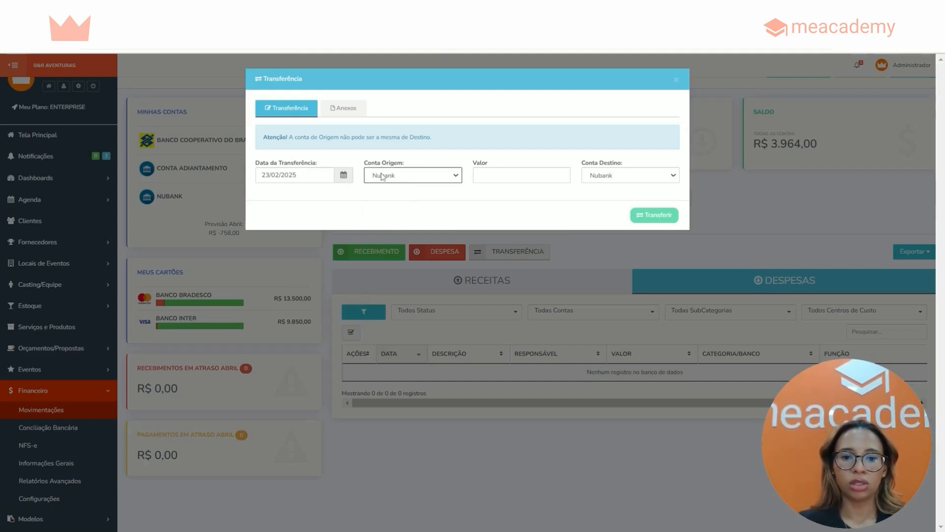
{"action": "left_click", "coordinate": [397, 195]}
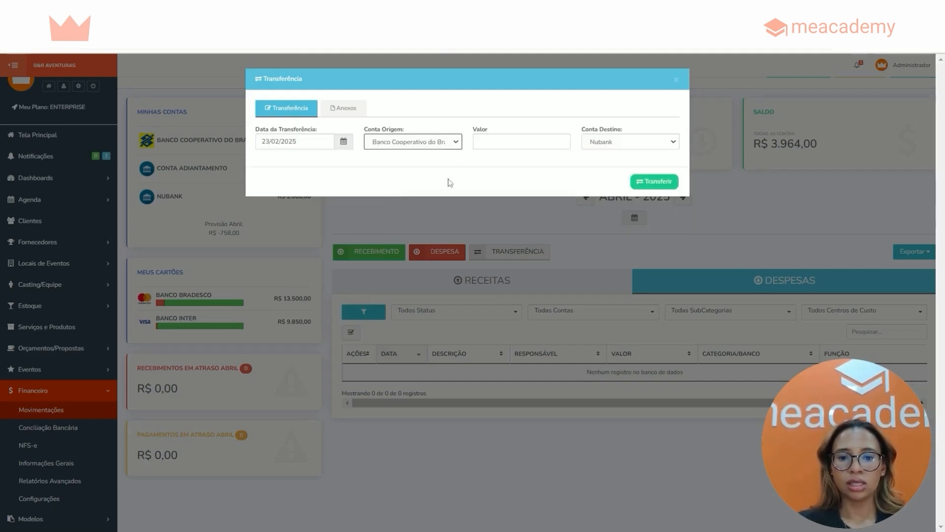
{"action": "left_click", "coordinate": [493, 143]}
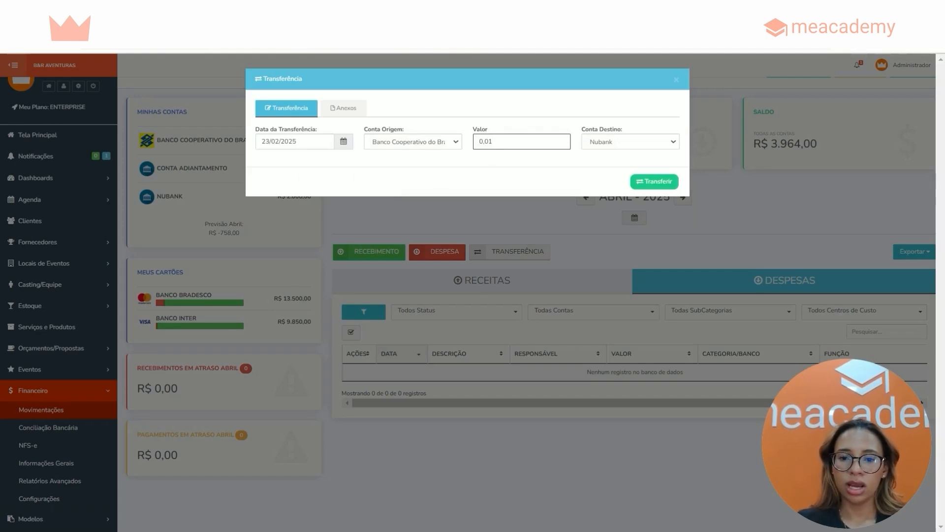
{"action": "type", "text": "1.000,00"}
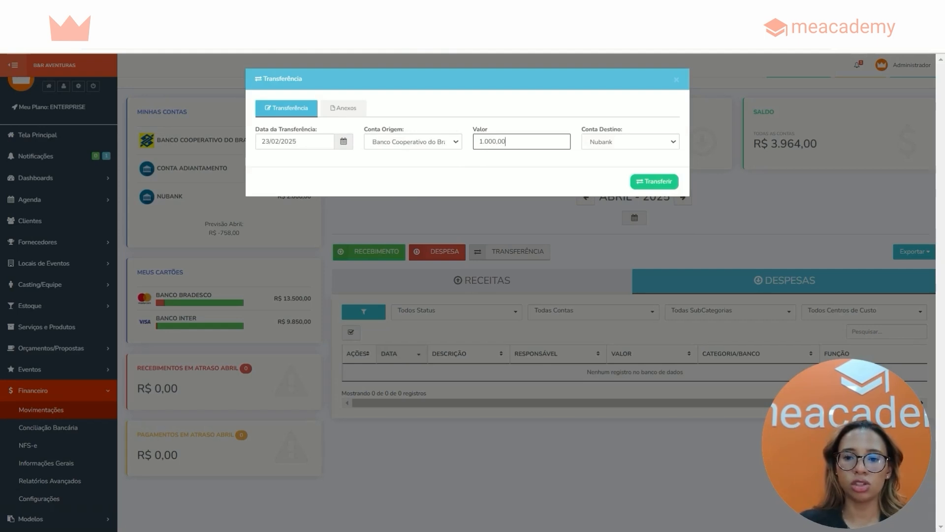
{"action": "left_click", "coordinate": [633, 183]}
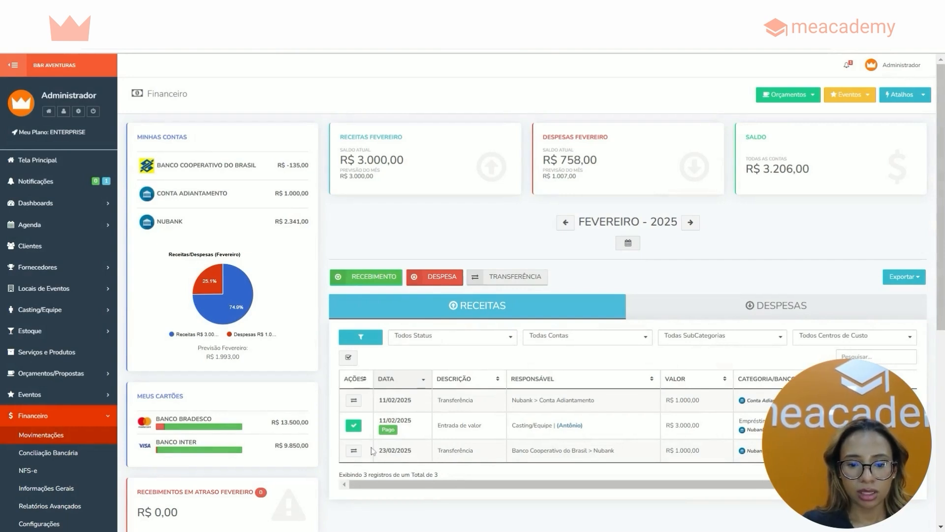
{"action": "left_click_drag", "start_coordinate": [374, 451], "coordinate": [717, 456]}
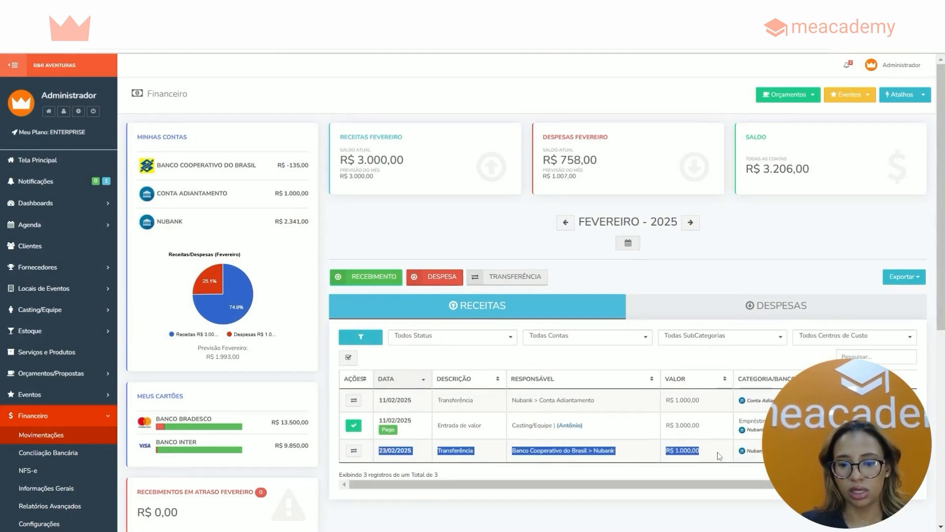
{"action": "left_click", "coordinate": [733, 264]}
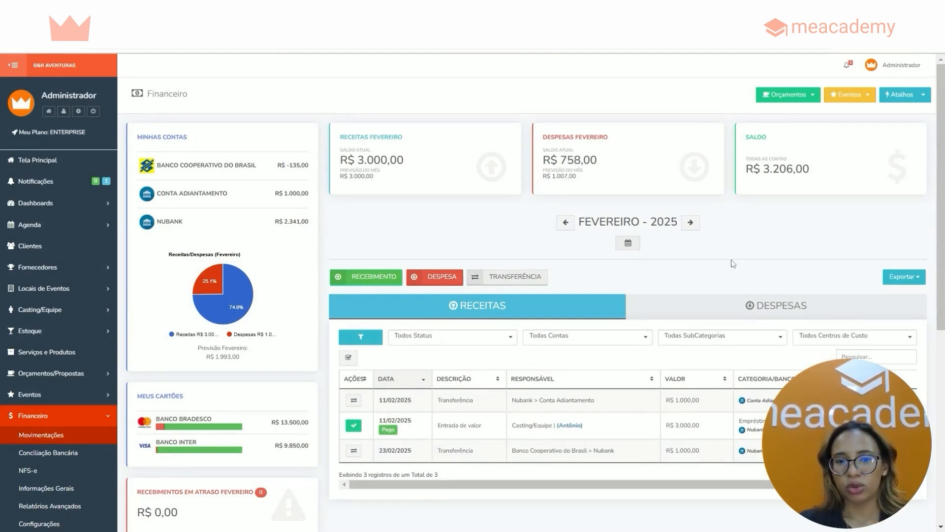